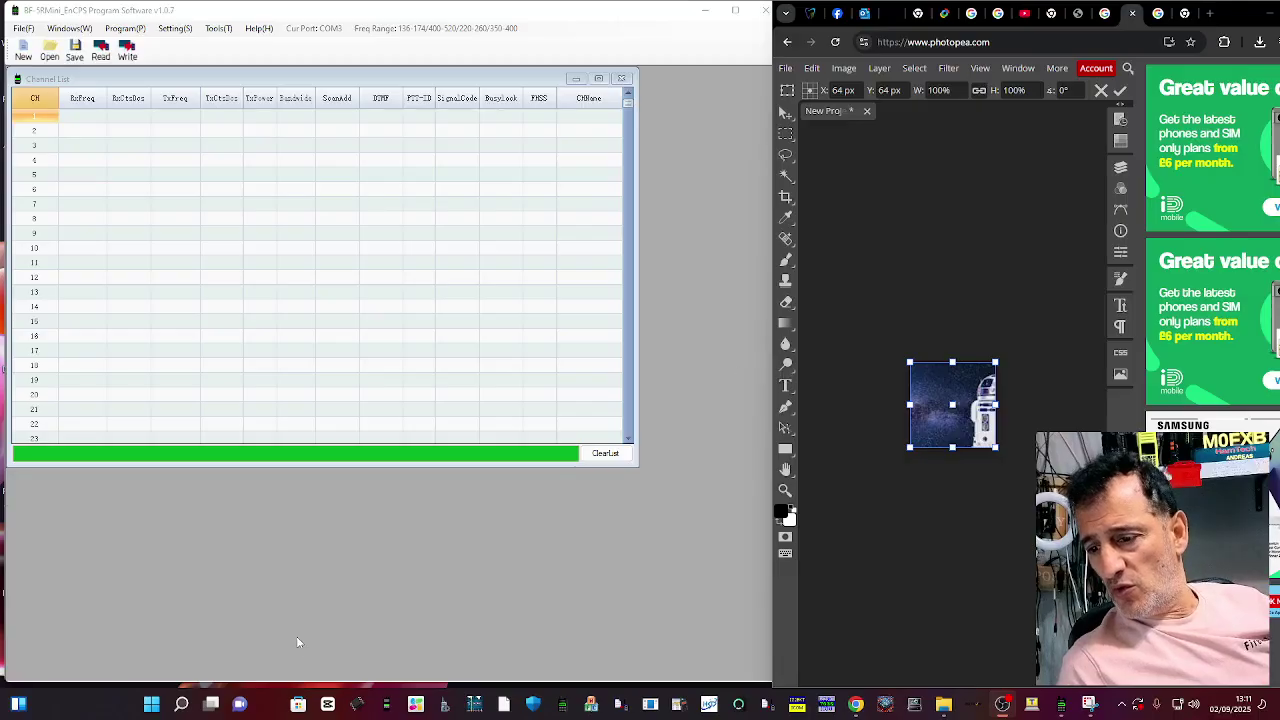
Bring the File Explorer Downloads window up over the empty CPS channel list
mouse_move(943, 706)
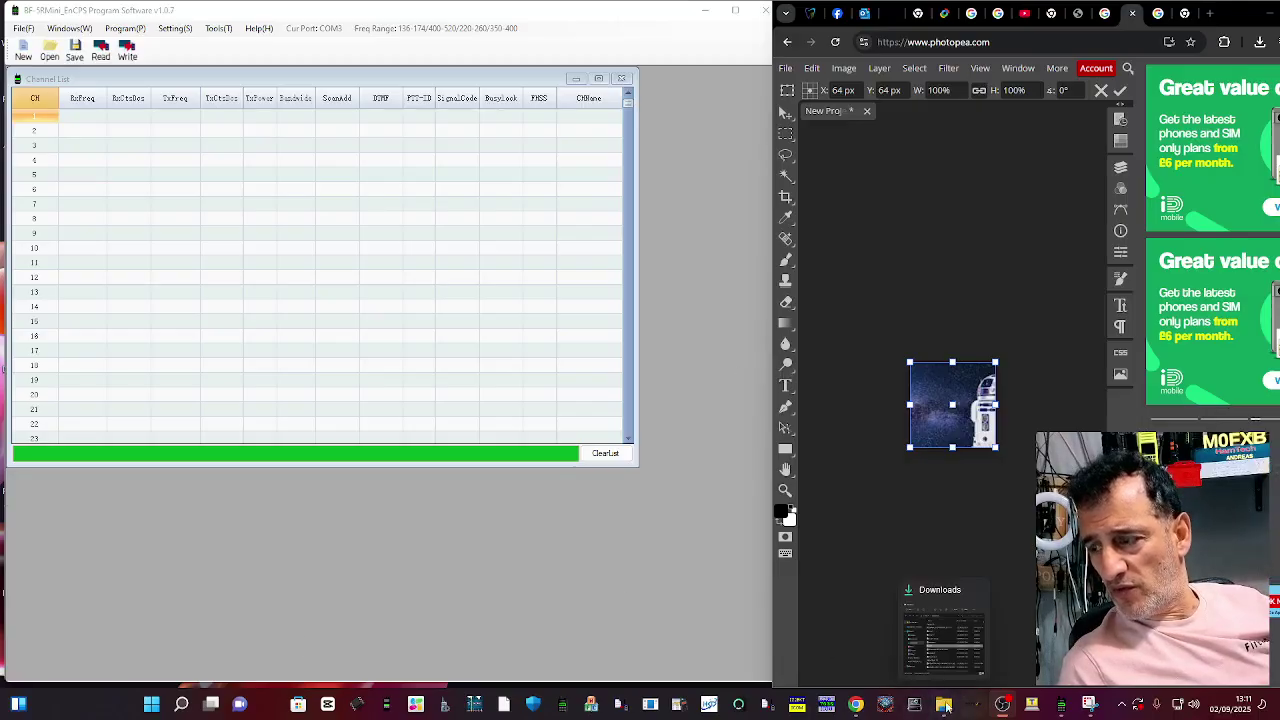
Bring the Downloads window fully into view and open bmp11 in Paint
click(943, 706)
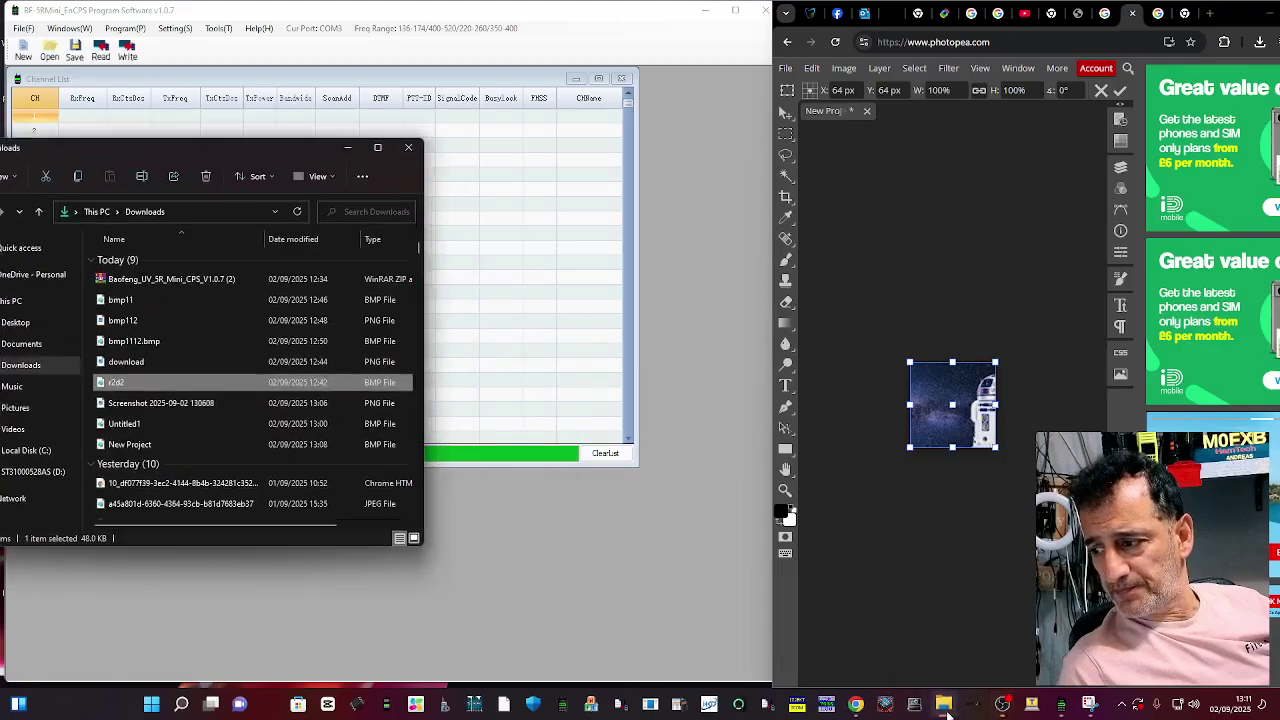
drag(291, 150, 430, 128)
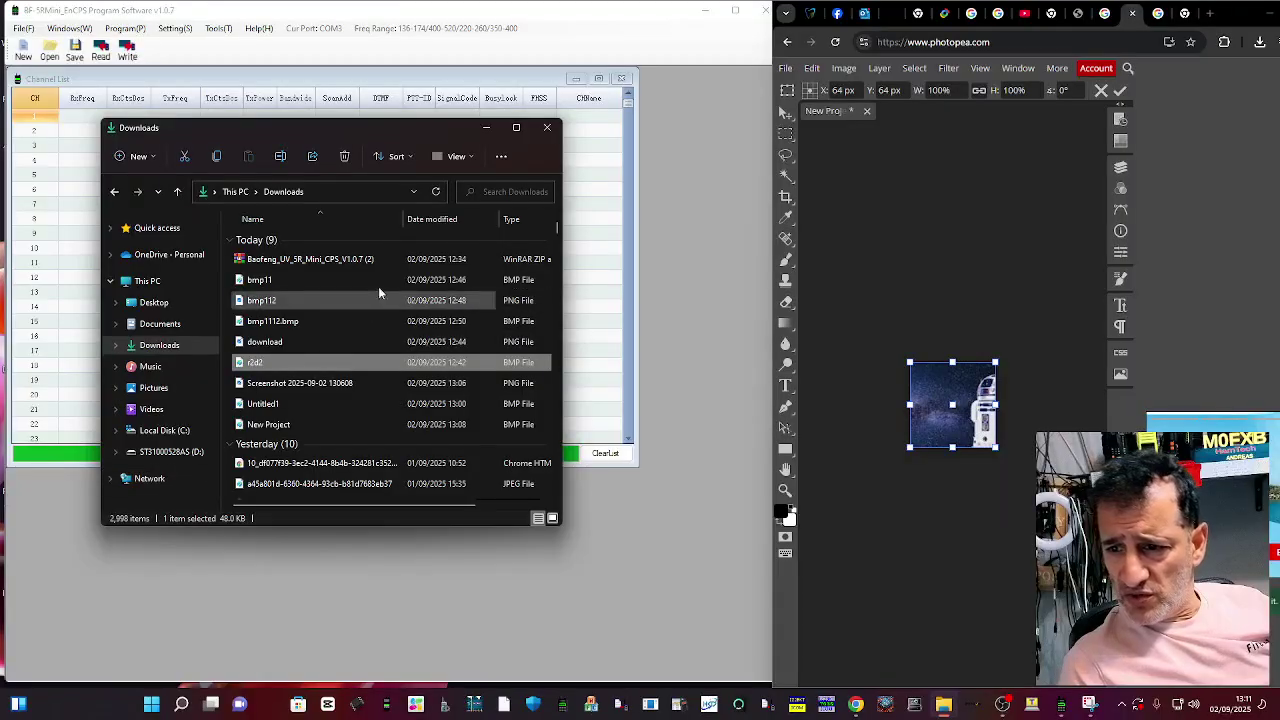
click(262, 281)
key(F2)
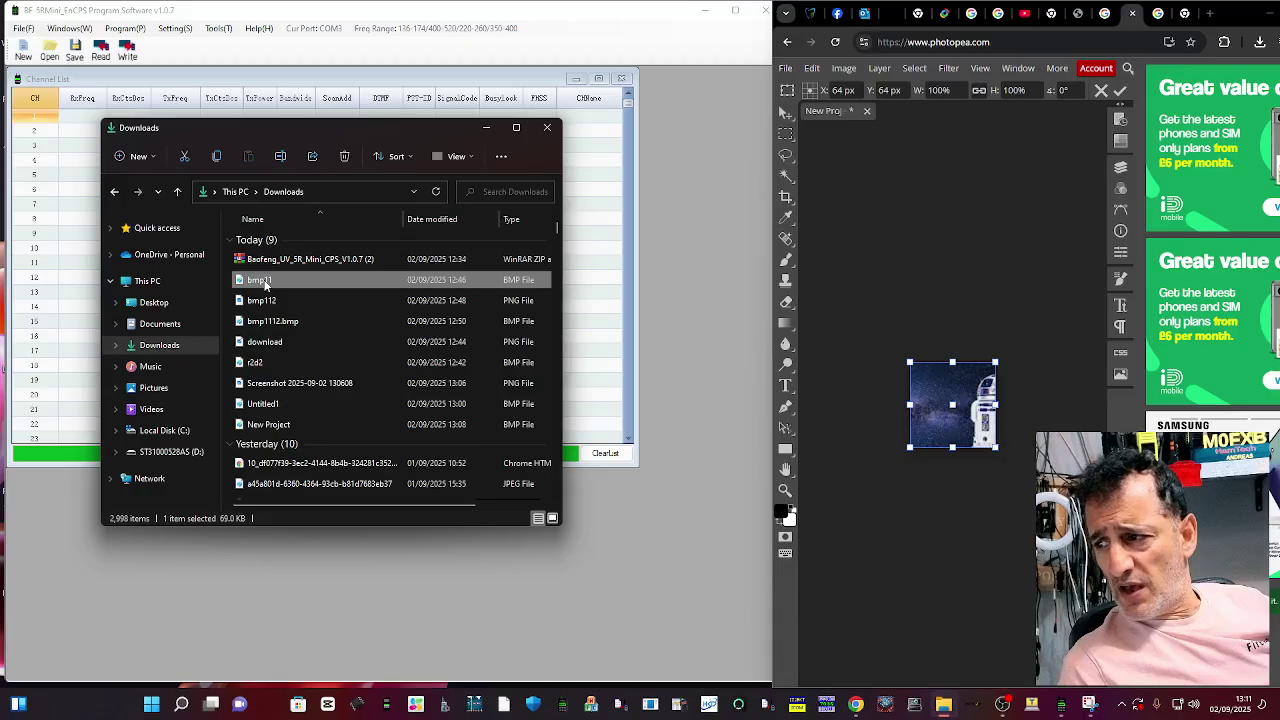
right_click(262, 281)
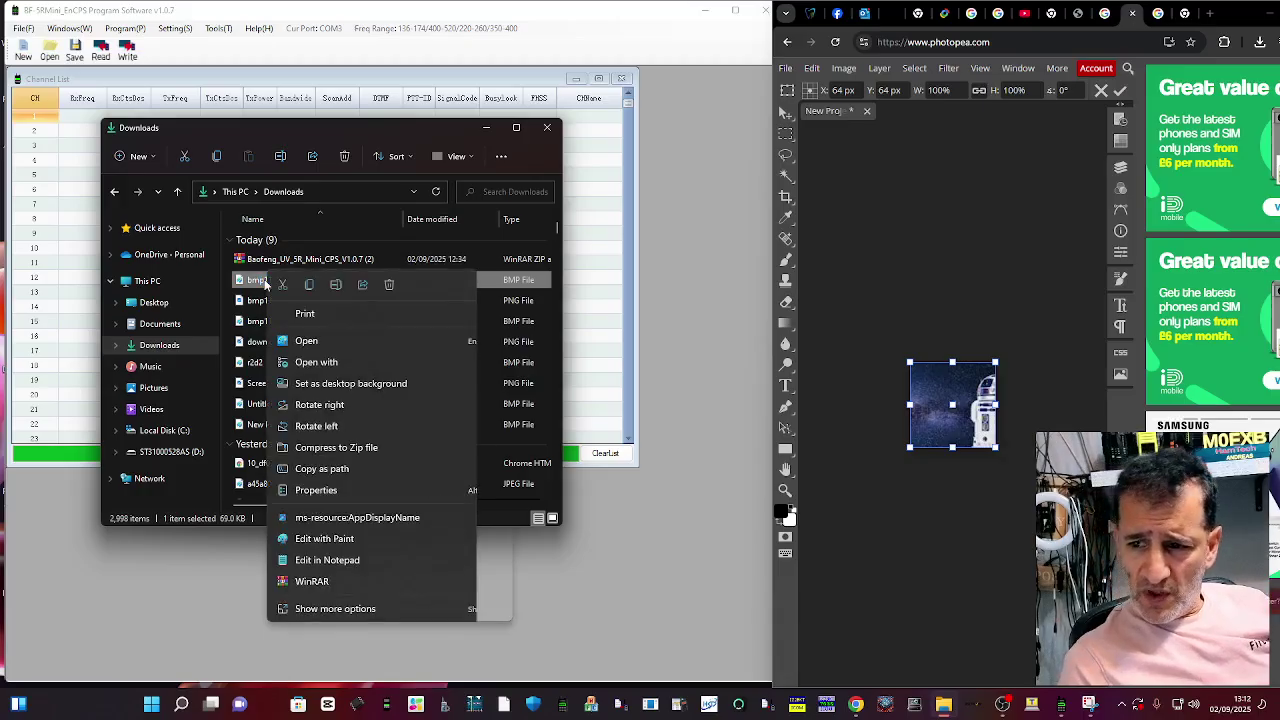
click(313, 342)
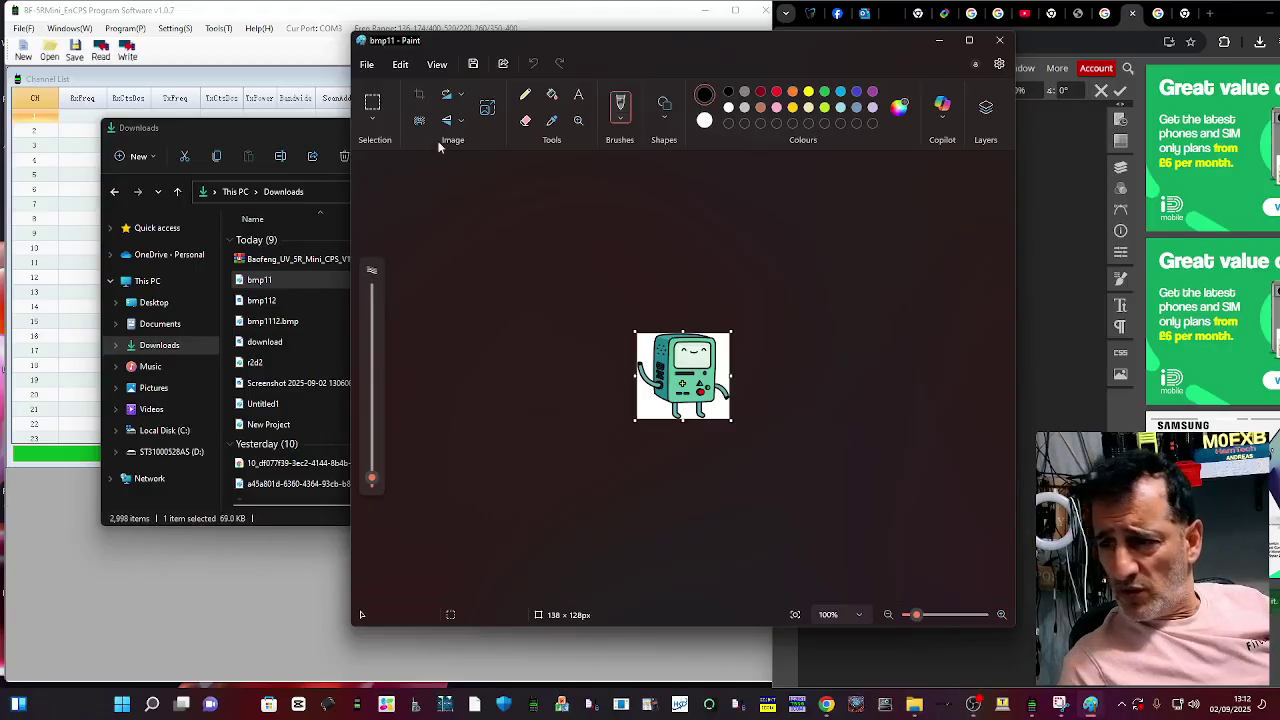
Set bmp11's width to 128 in Image properties, making it 128 × 128 pixels
click(369, 68)
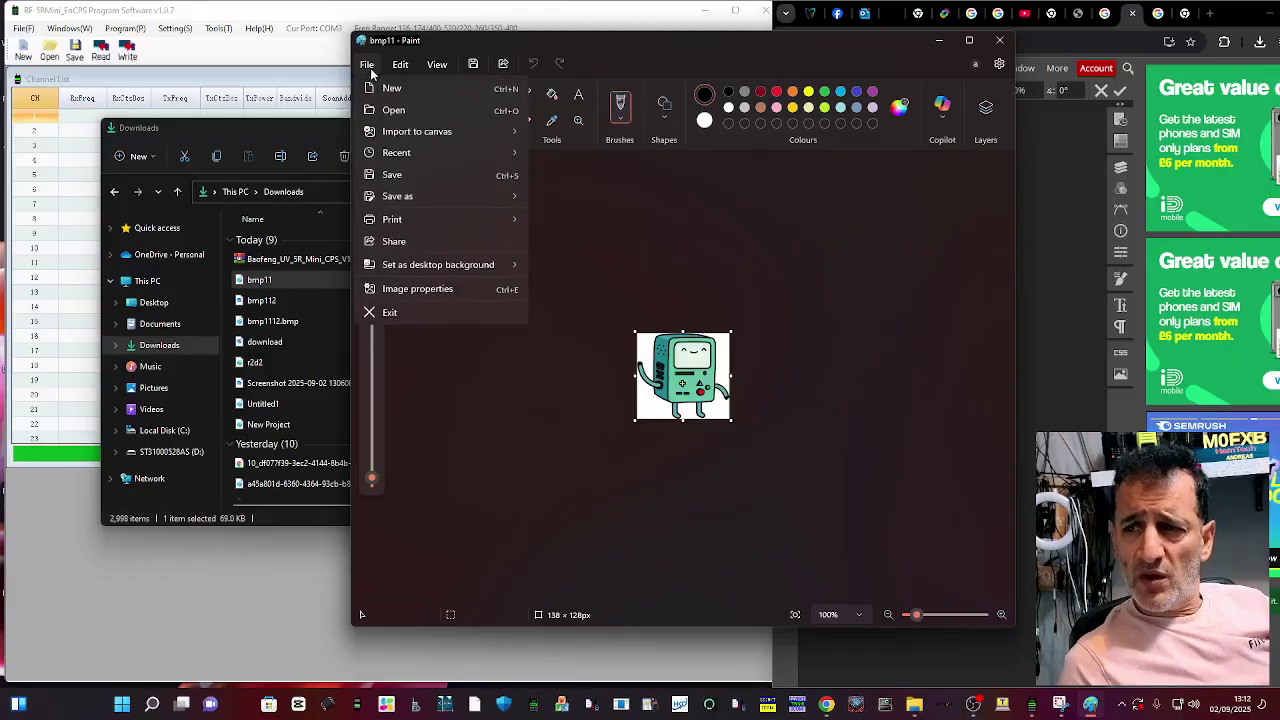
click(428, 288)
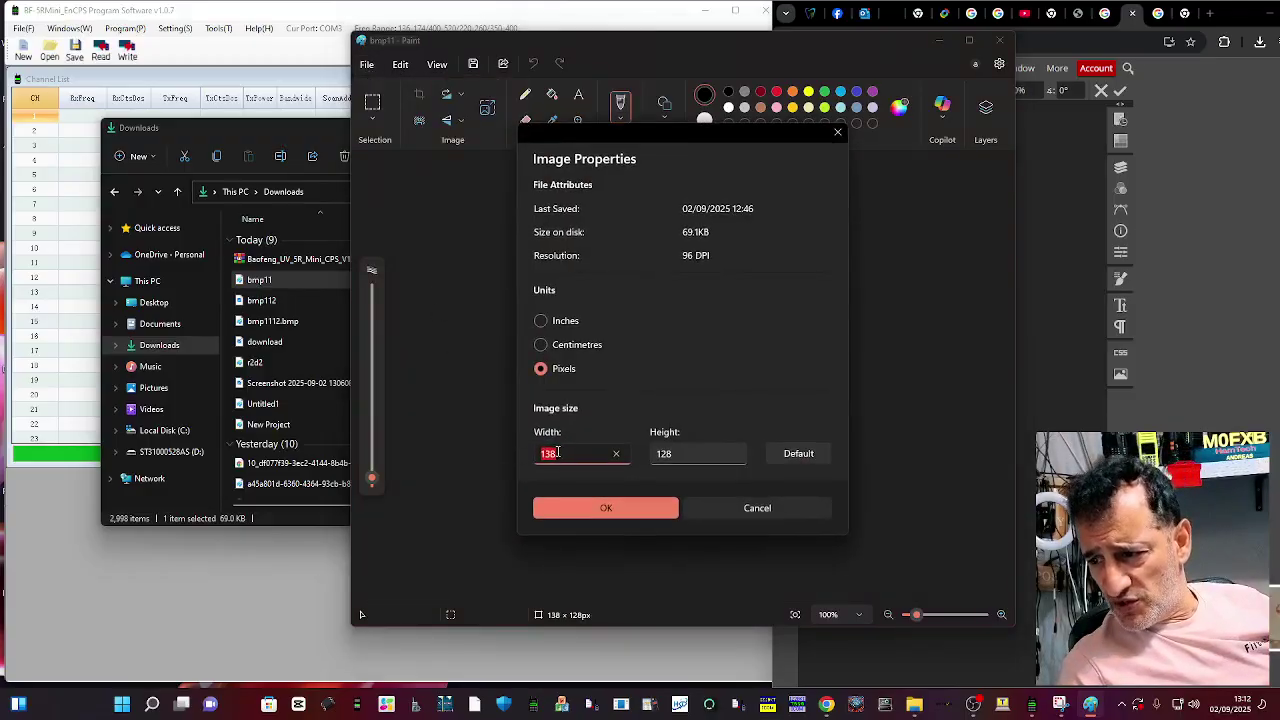
text(1)
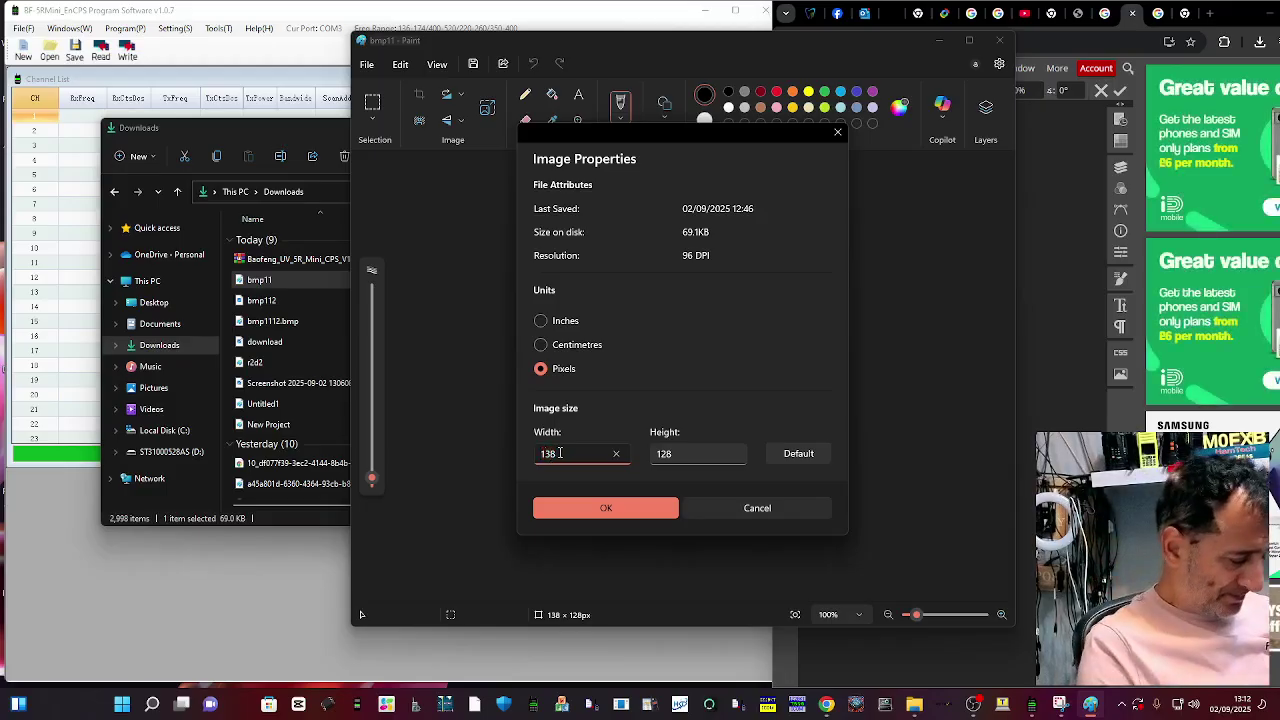
text(28)
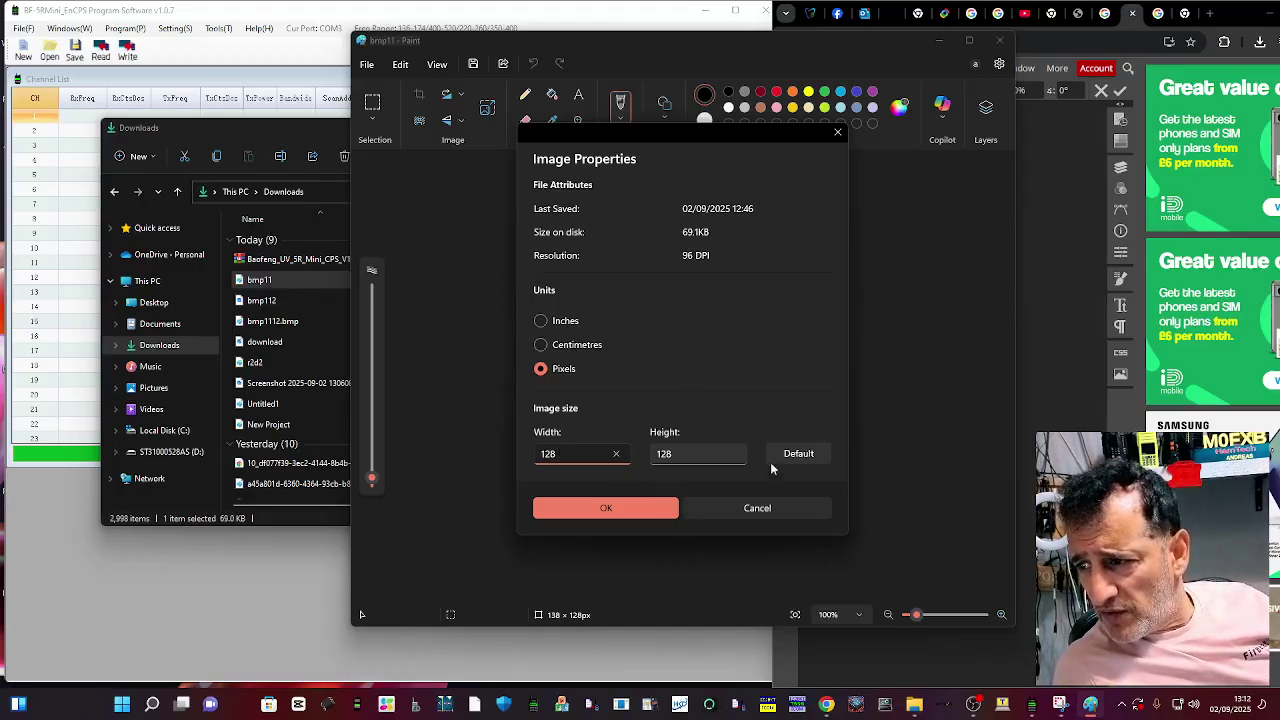
click(612, 509)
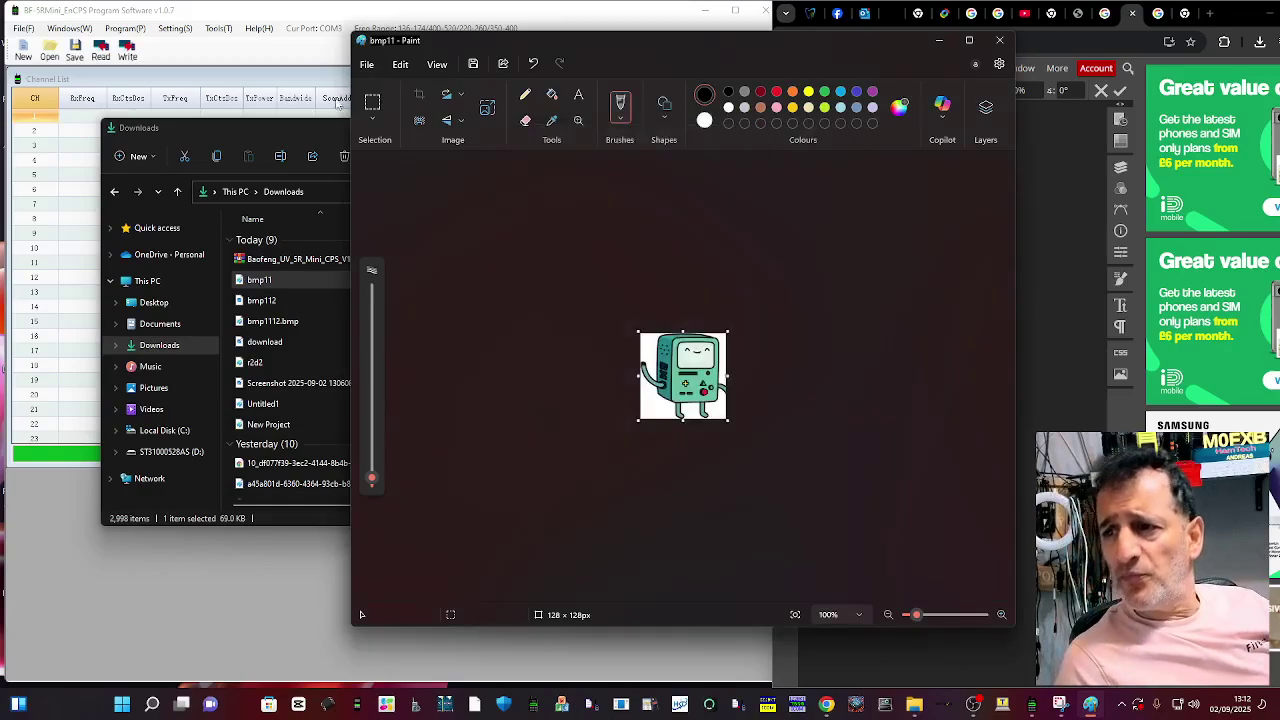
Save the 128 × 128 picture as the BMP file bmp114 in Downloads
click(367, 67)
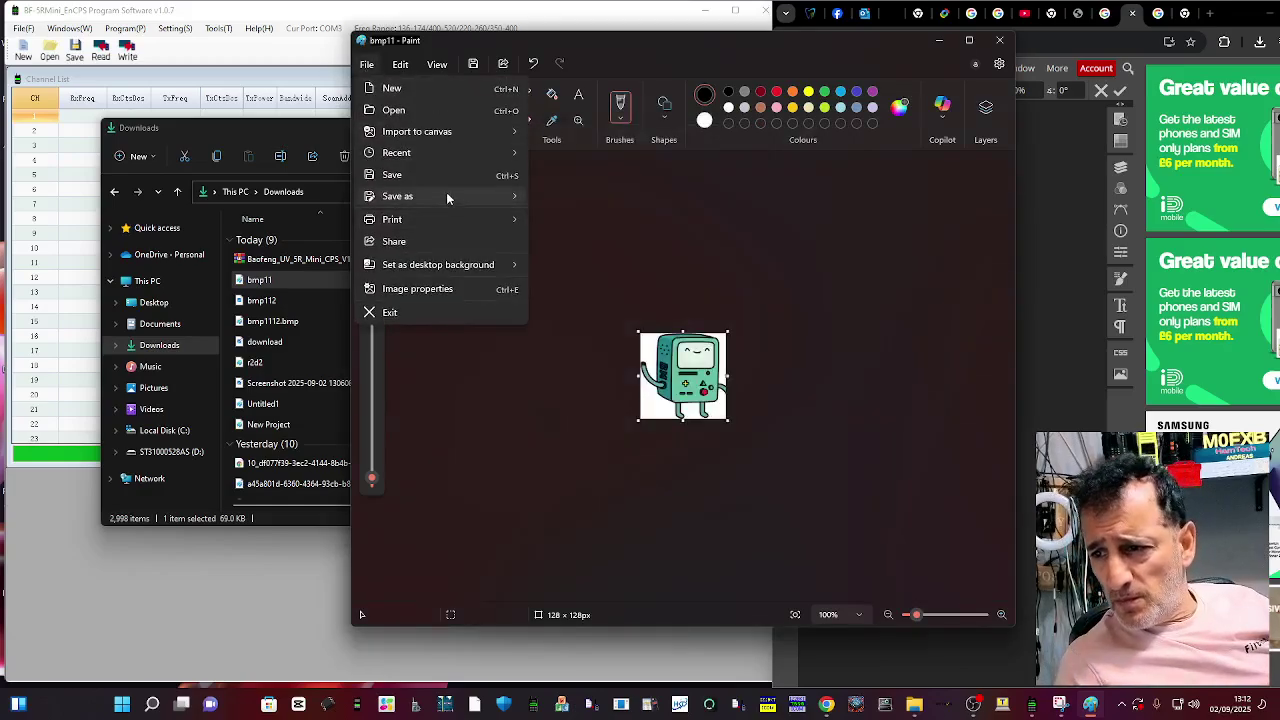
mouse_move(447, 197)
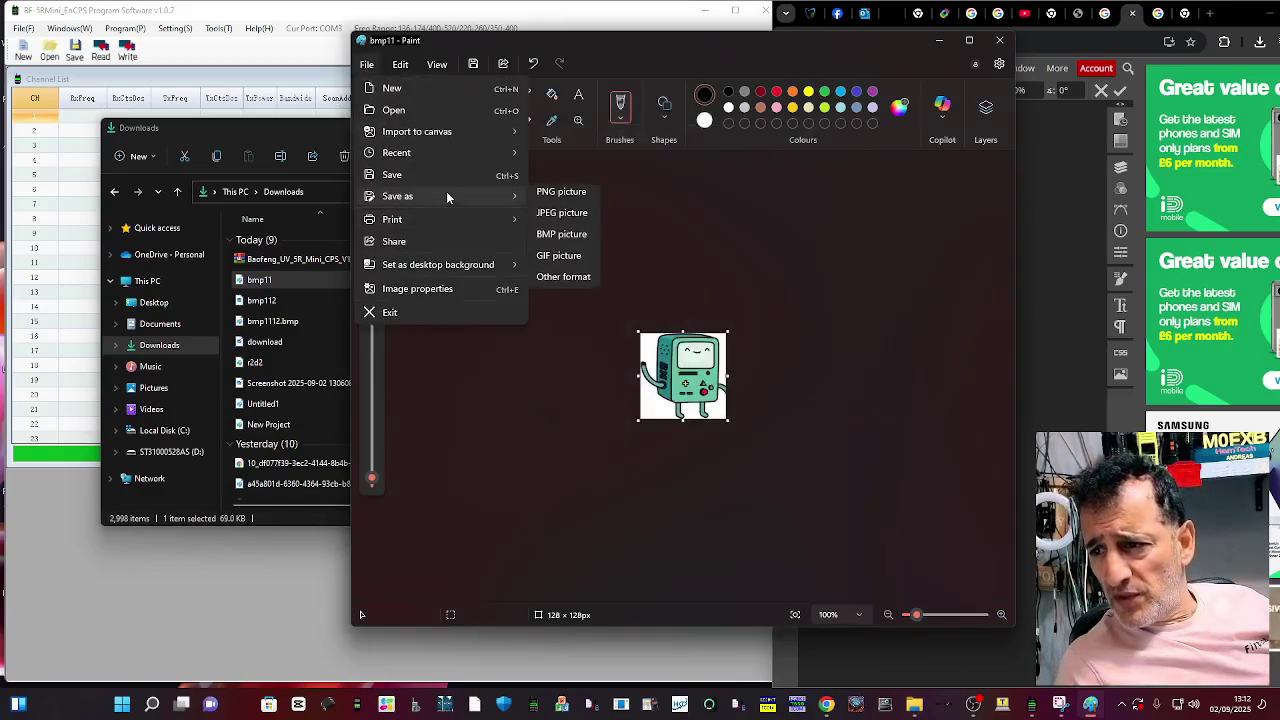
click(582, 243)
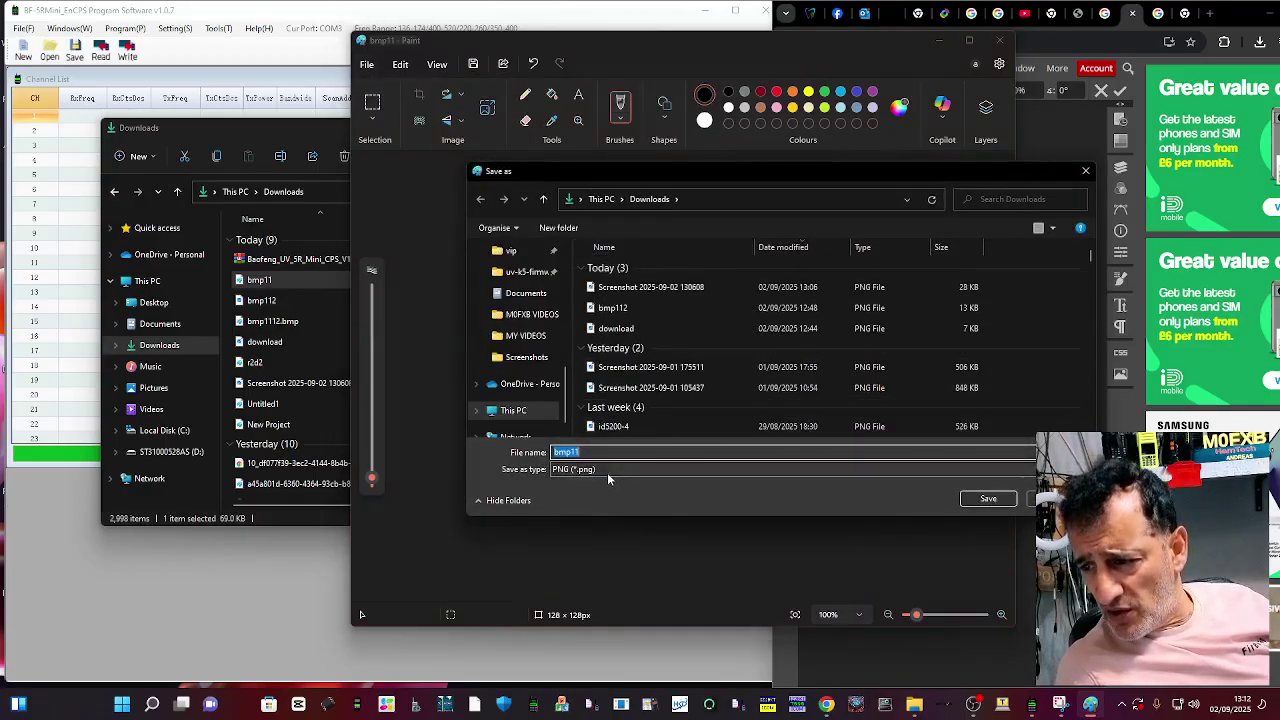
click(585, 452)
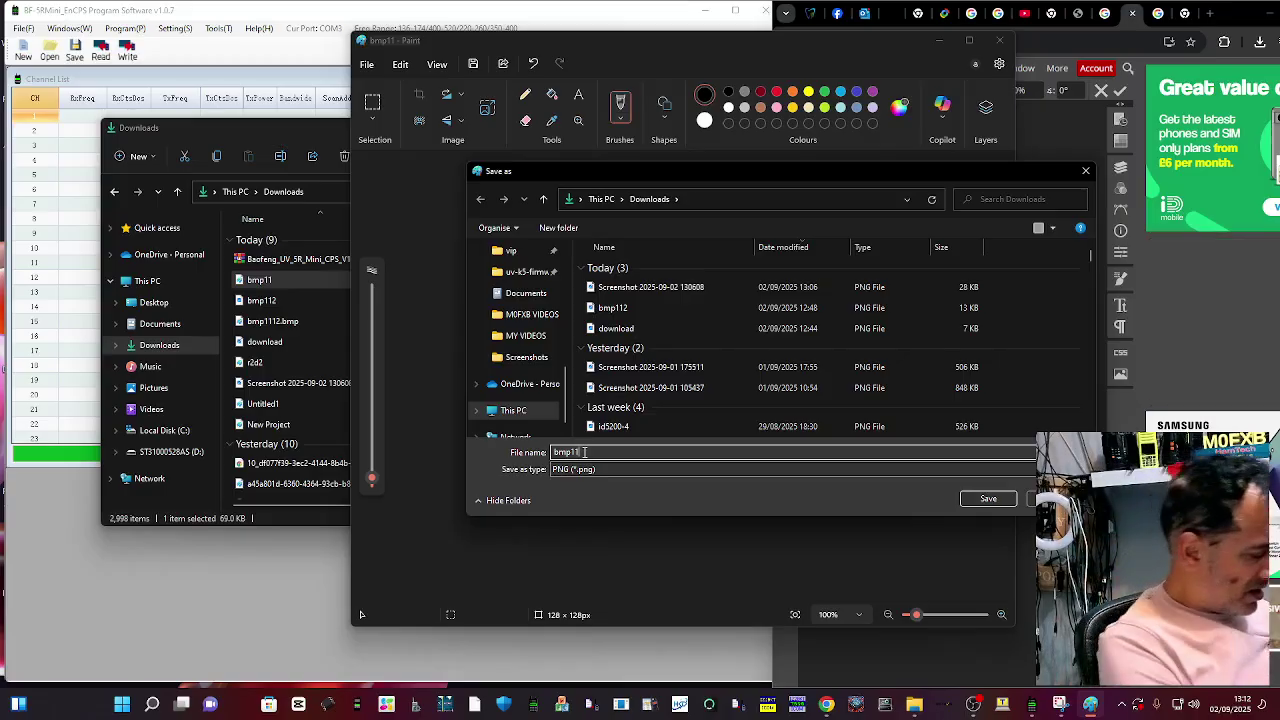
text(4)
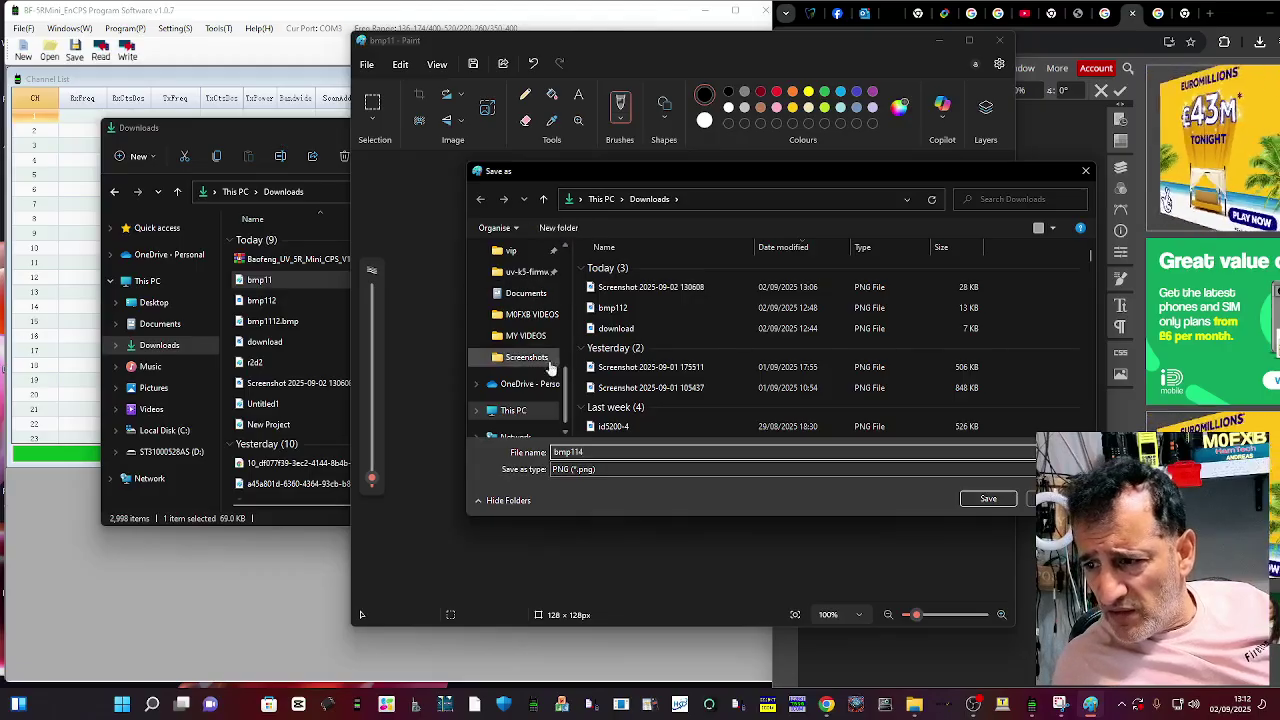
drag(566, 380, 573, 260)
click(530, 302)
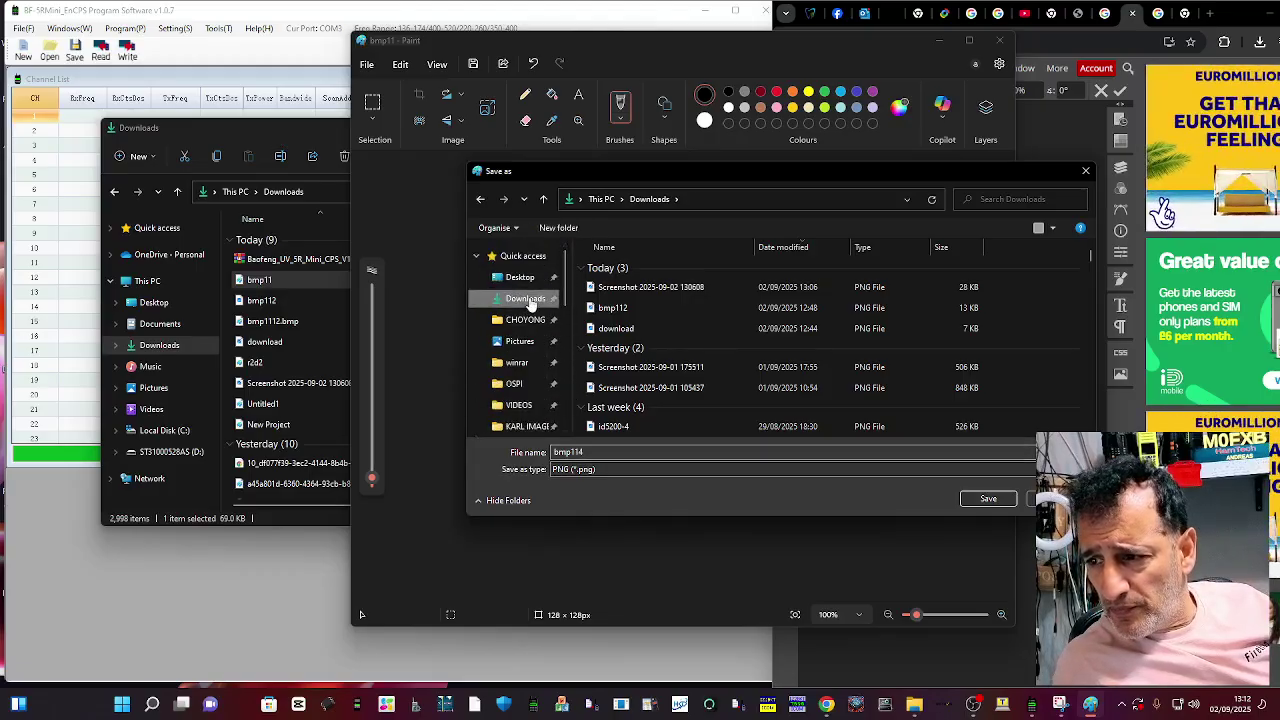
click(985, 499)
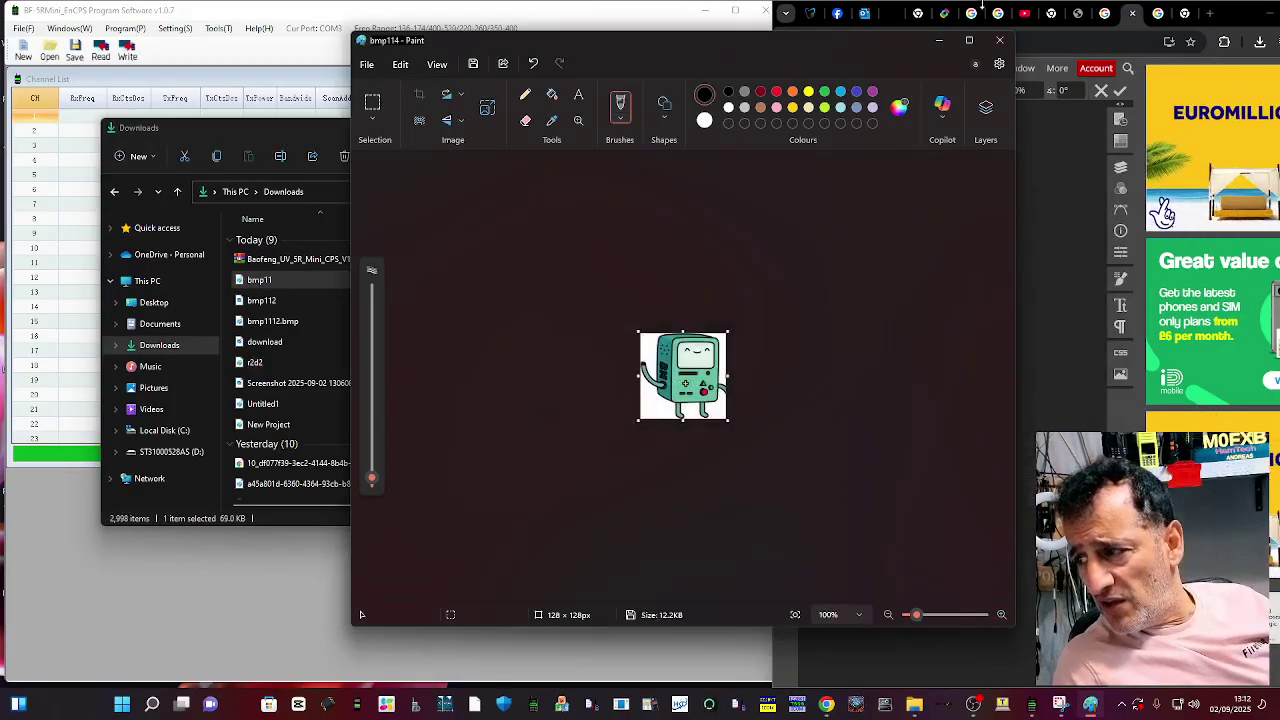
Minimise Paint, close Explorer, and open the CPS Import Picture Tool with port COM3
click(938, 40)
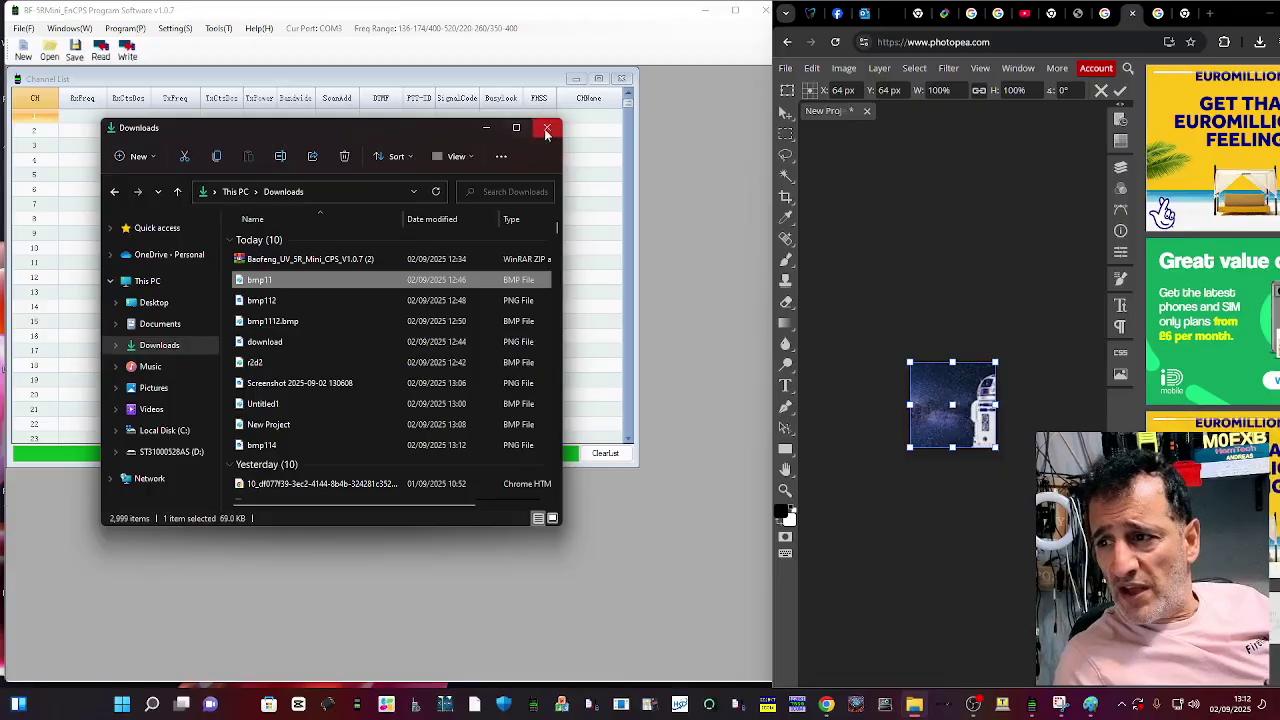
click(545, 126)
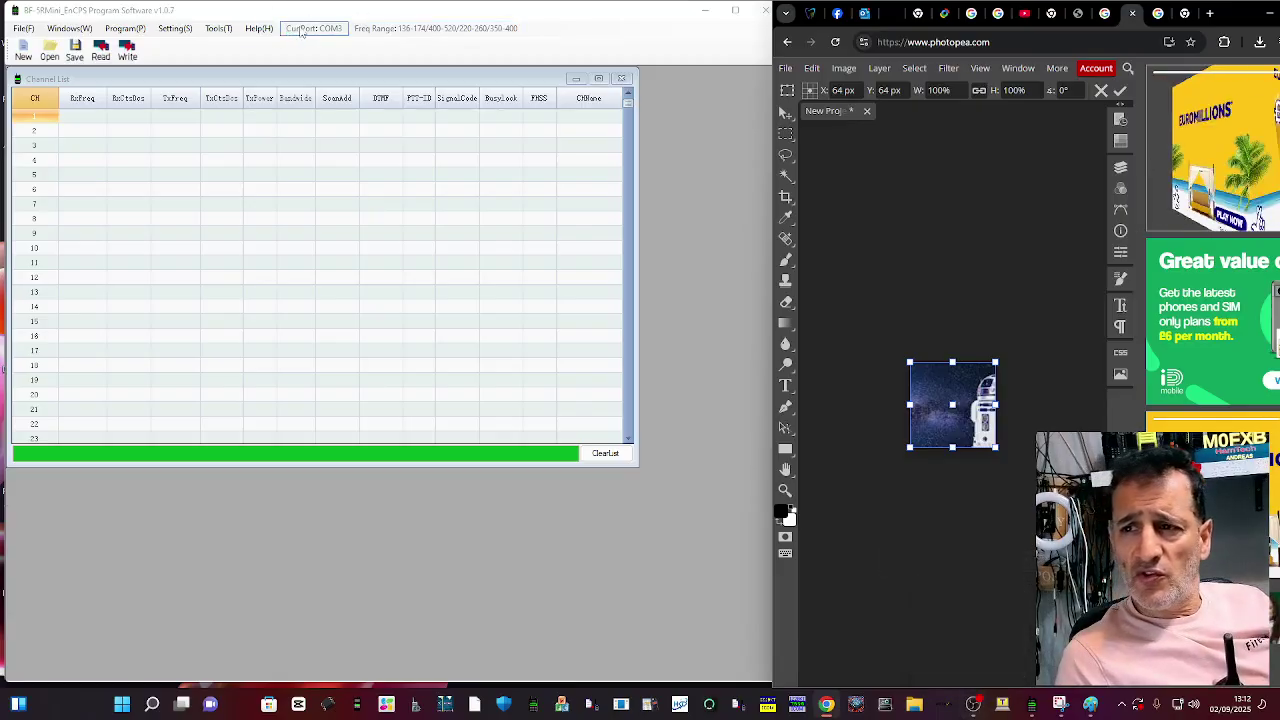
click(218, 28)
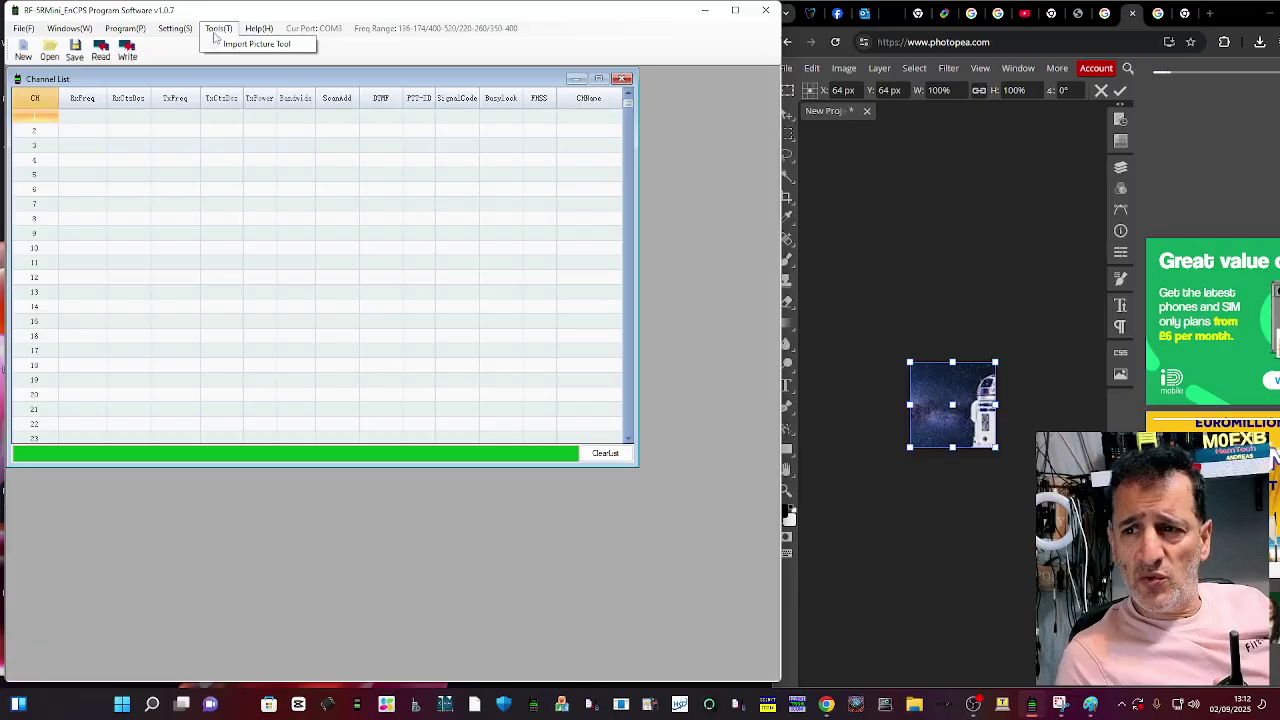
click(218, 43)
drag(650, 270, 424, 205)
click(405, 231)
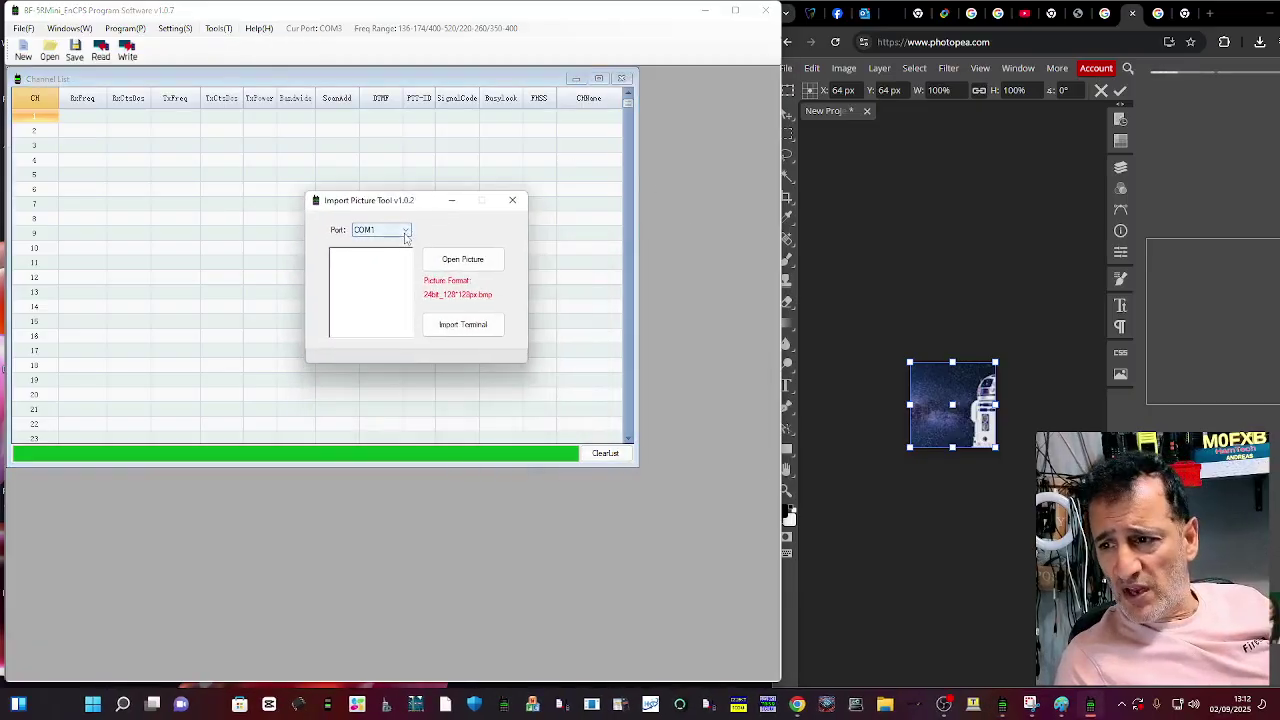
click(380, 329)
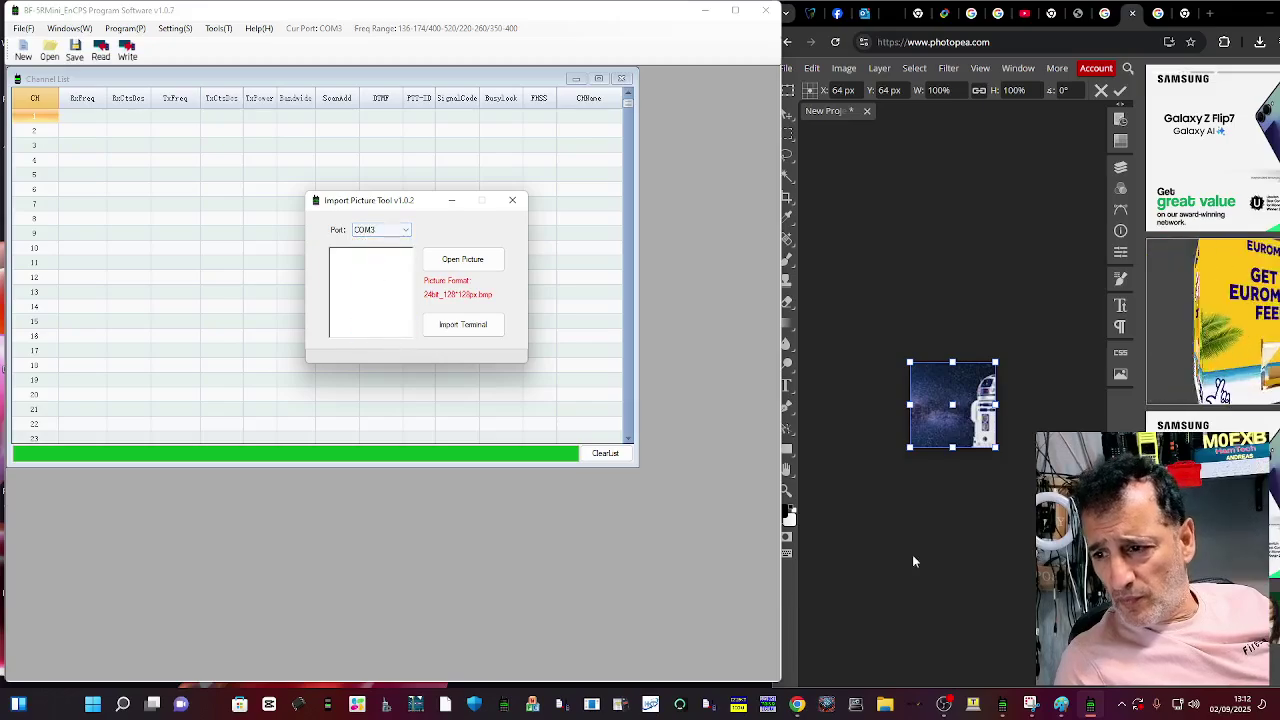
click(959, 678)
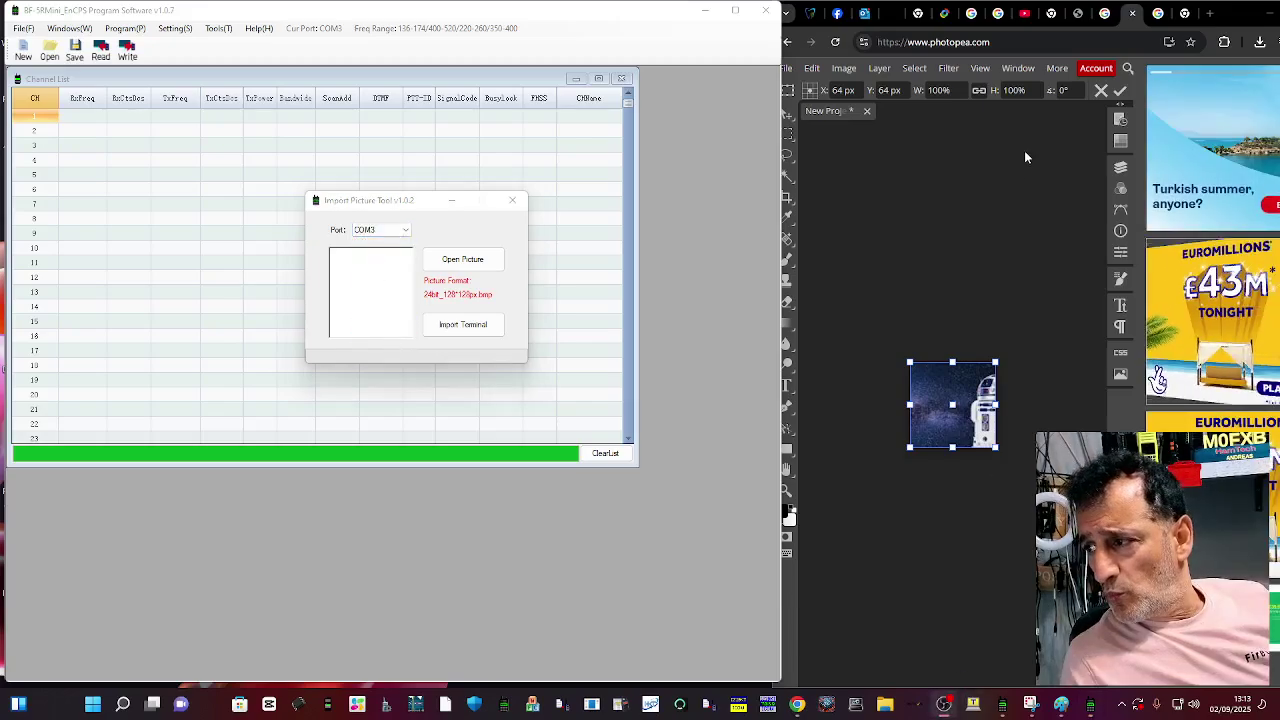
Load bmp114 into the Import Picture Tool, dismiss the picture-format error, and close the tool
click(570, 215)
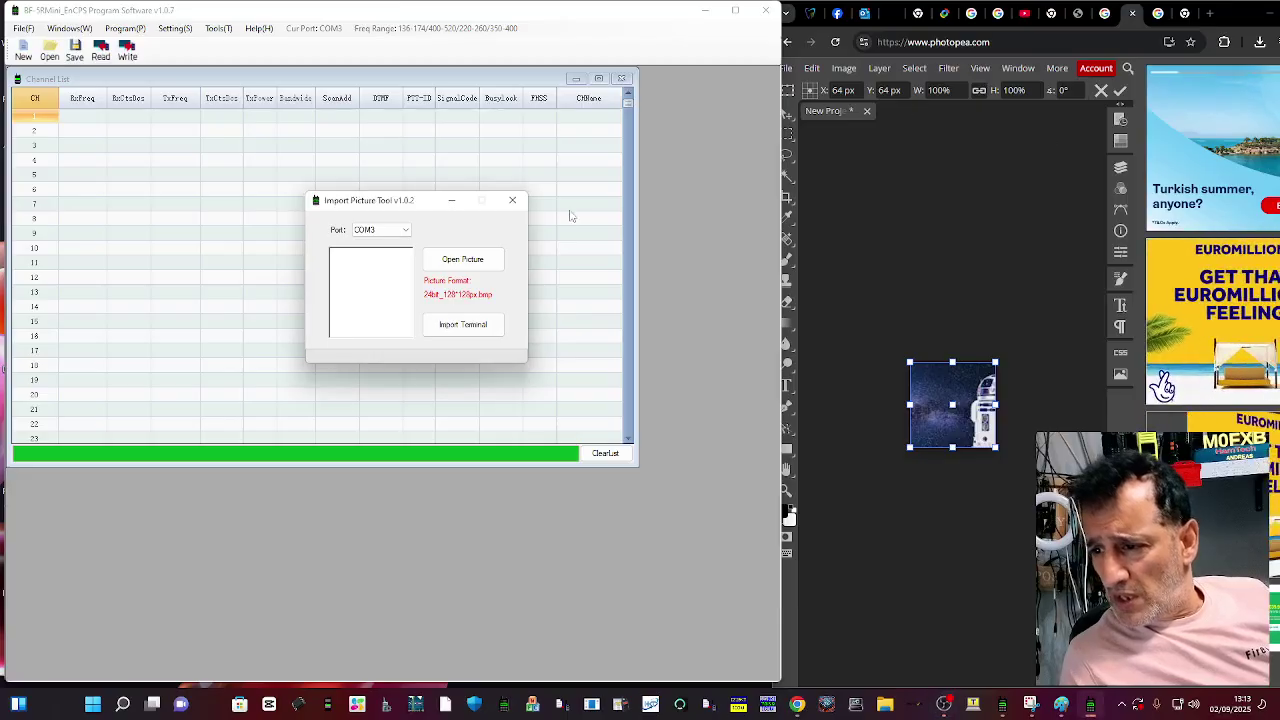
click(464, 260)
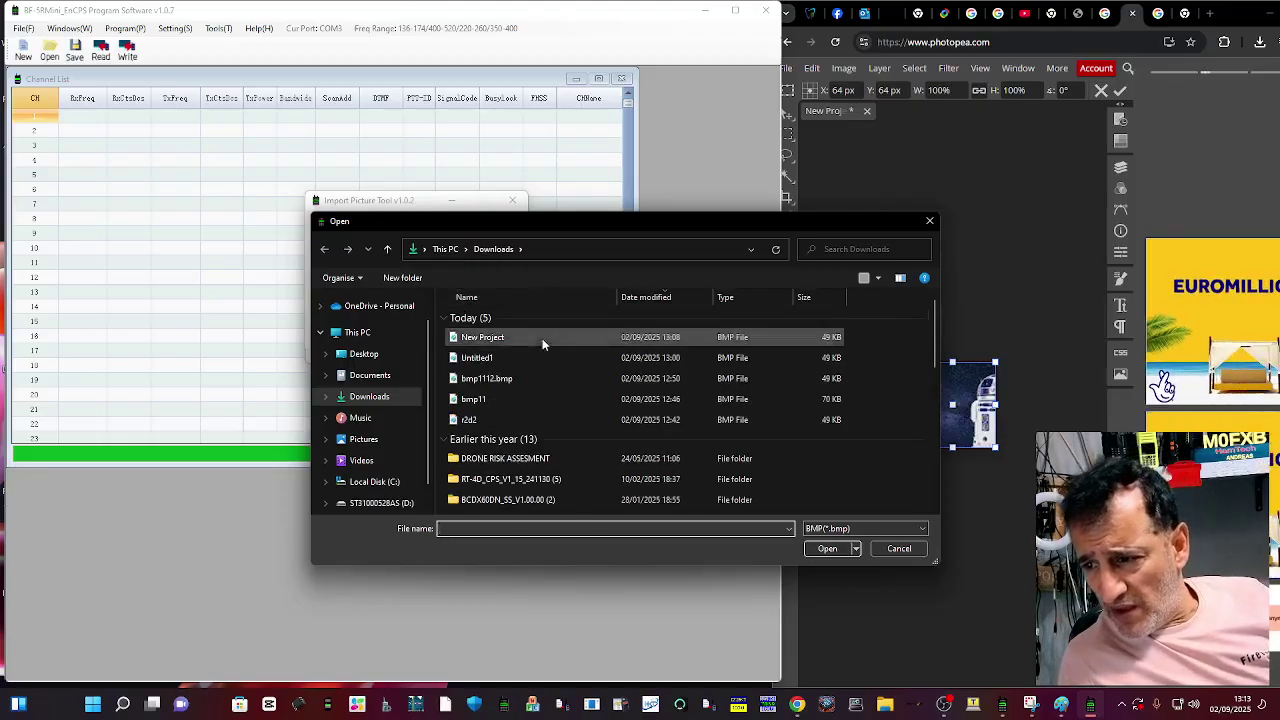
click(372, 400)
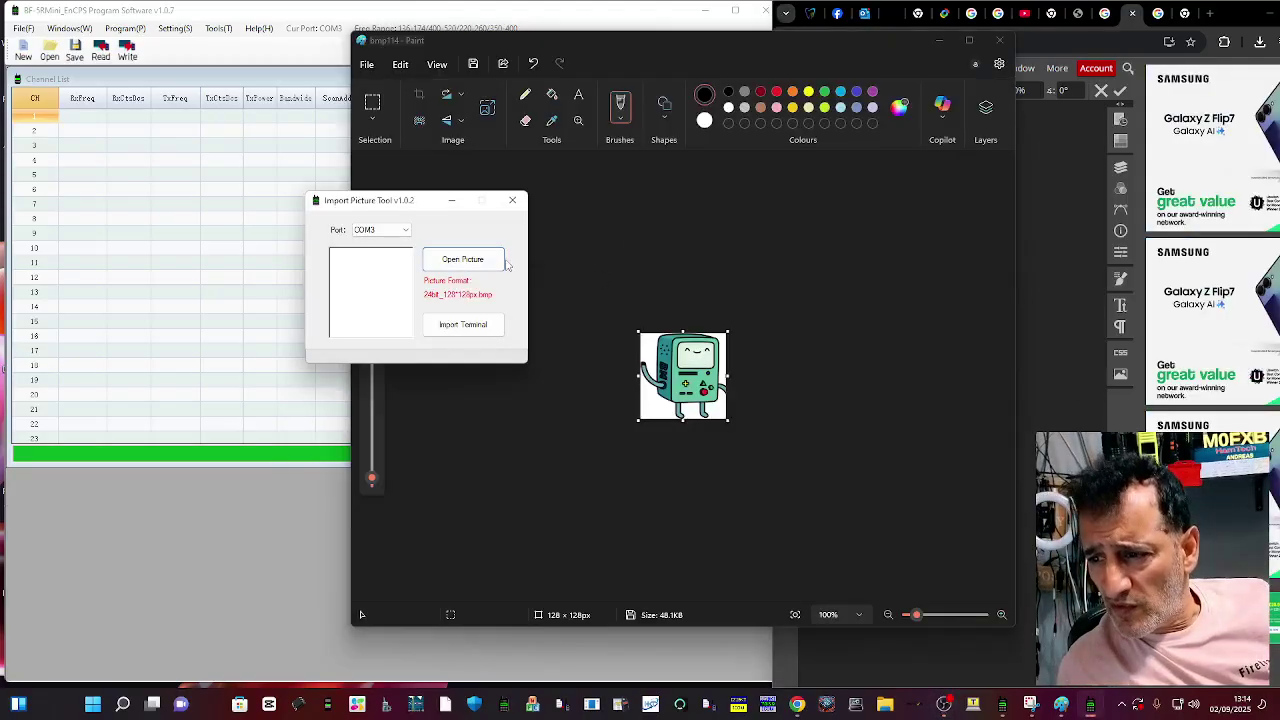
click(500, 263)
double_click(475, 345)
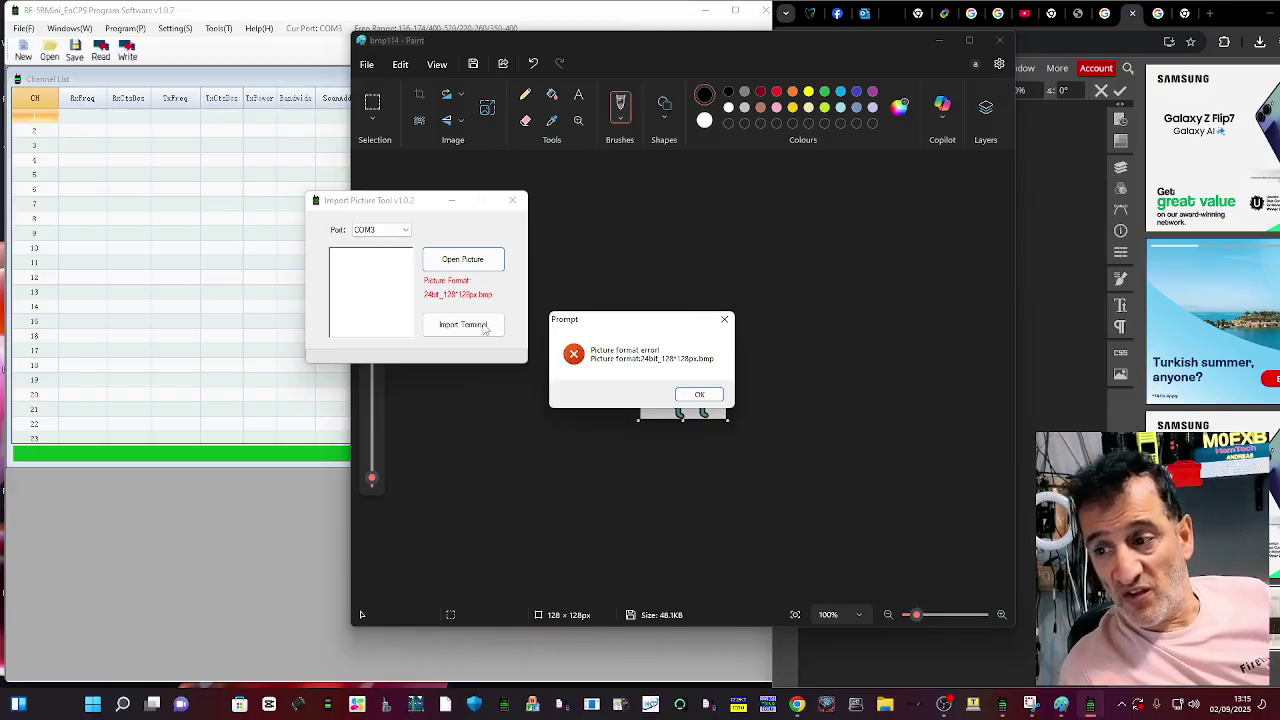
click(698, 395)
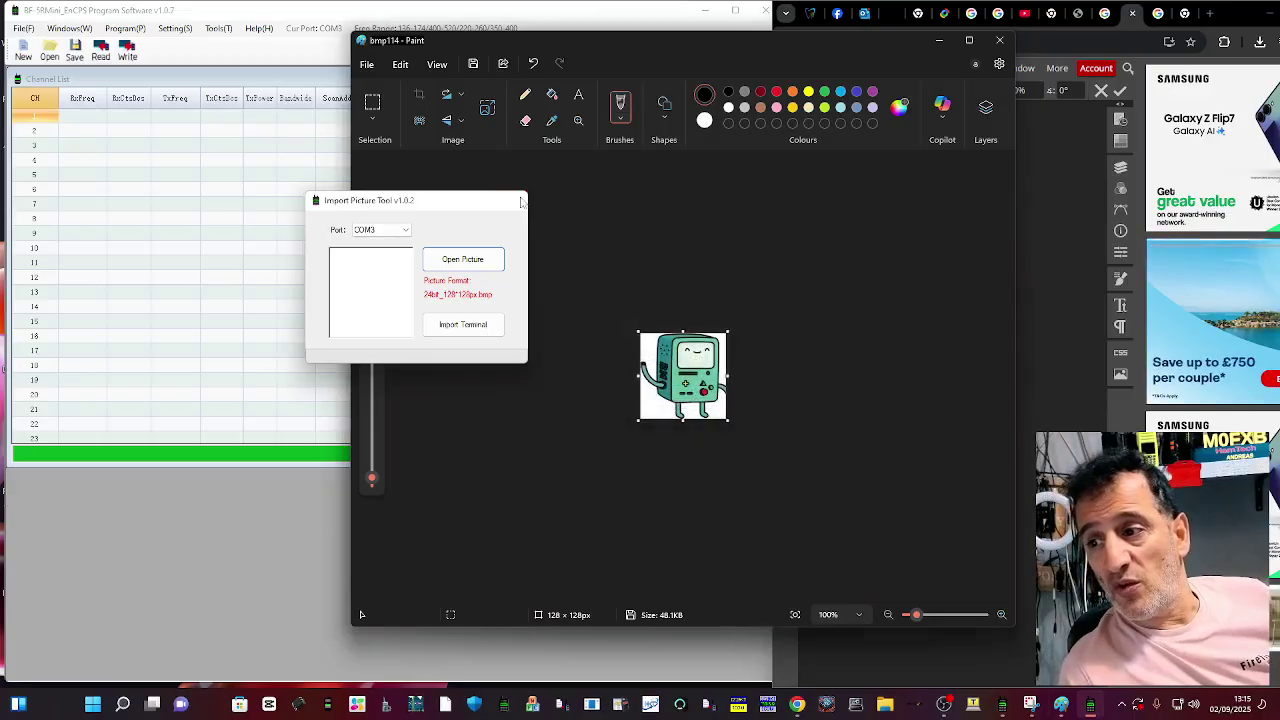
click(512, 200)
Close Paint and discard Photopea's unsaved New Project.psd, resizing the browser window
click(1002, 42)
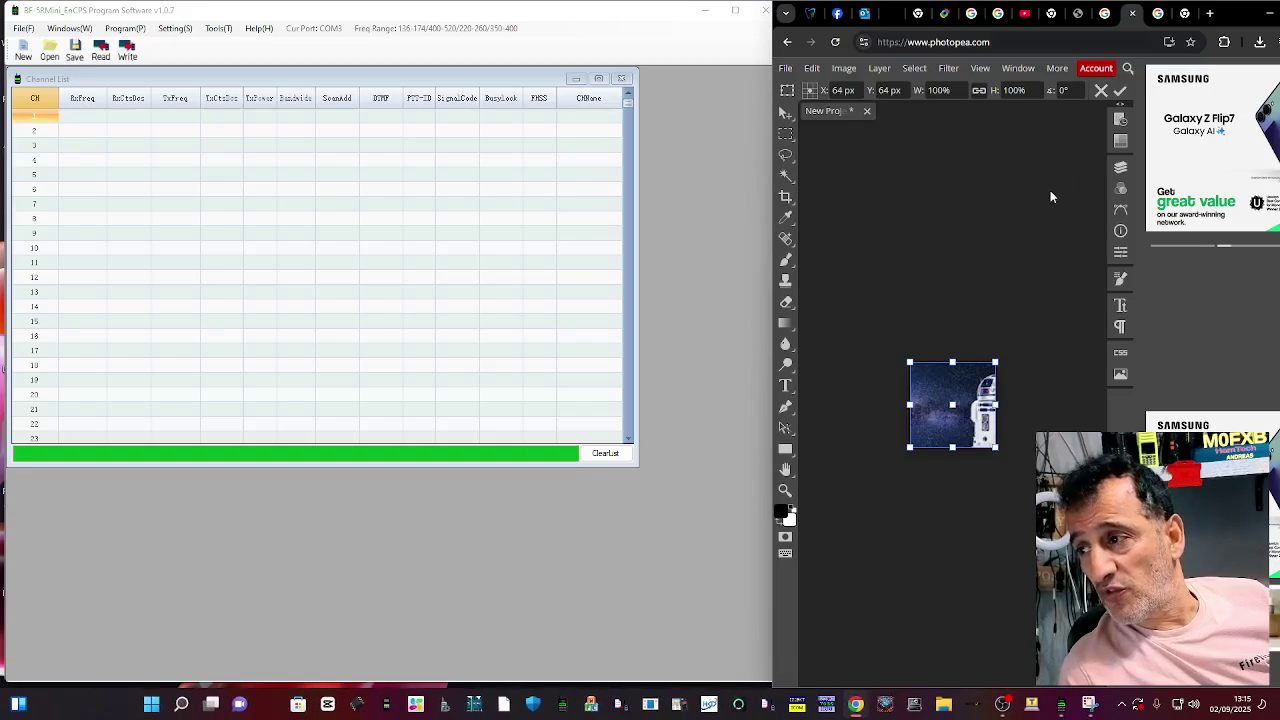
drag(772, 169, 489, 203)
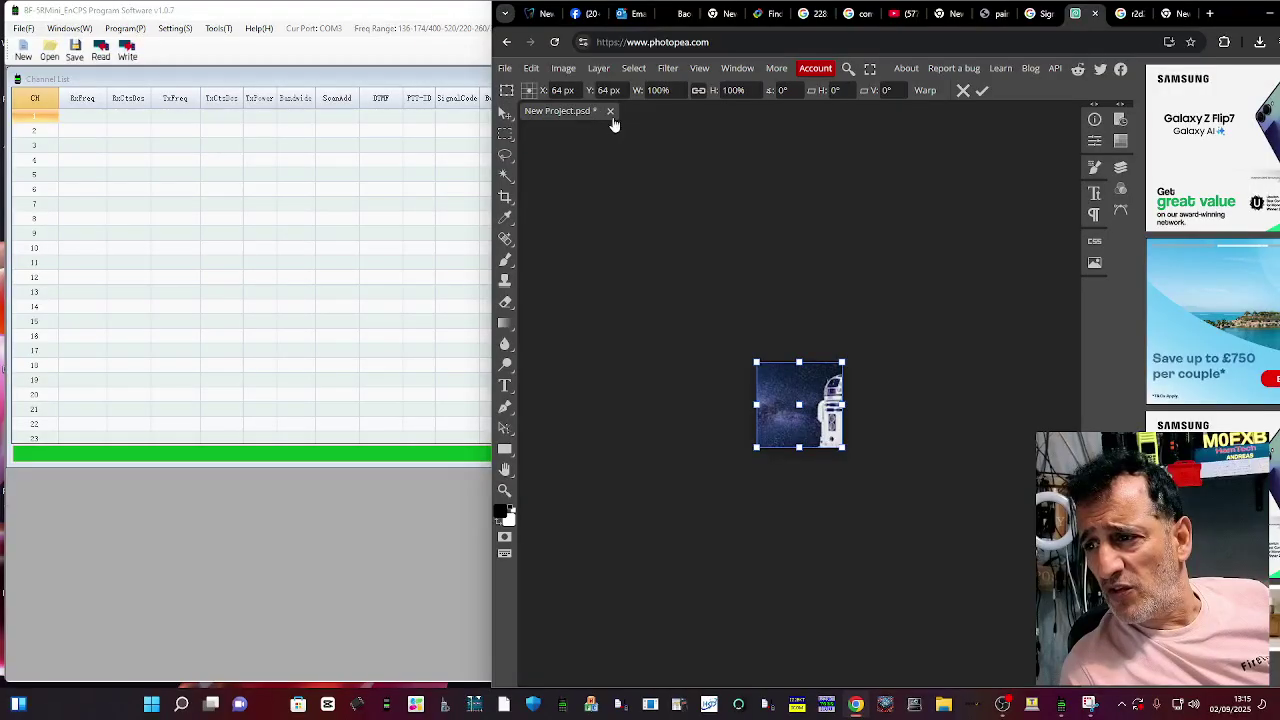
click(609, 111)
click(977, 140)
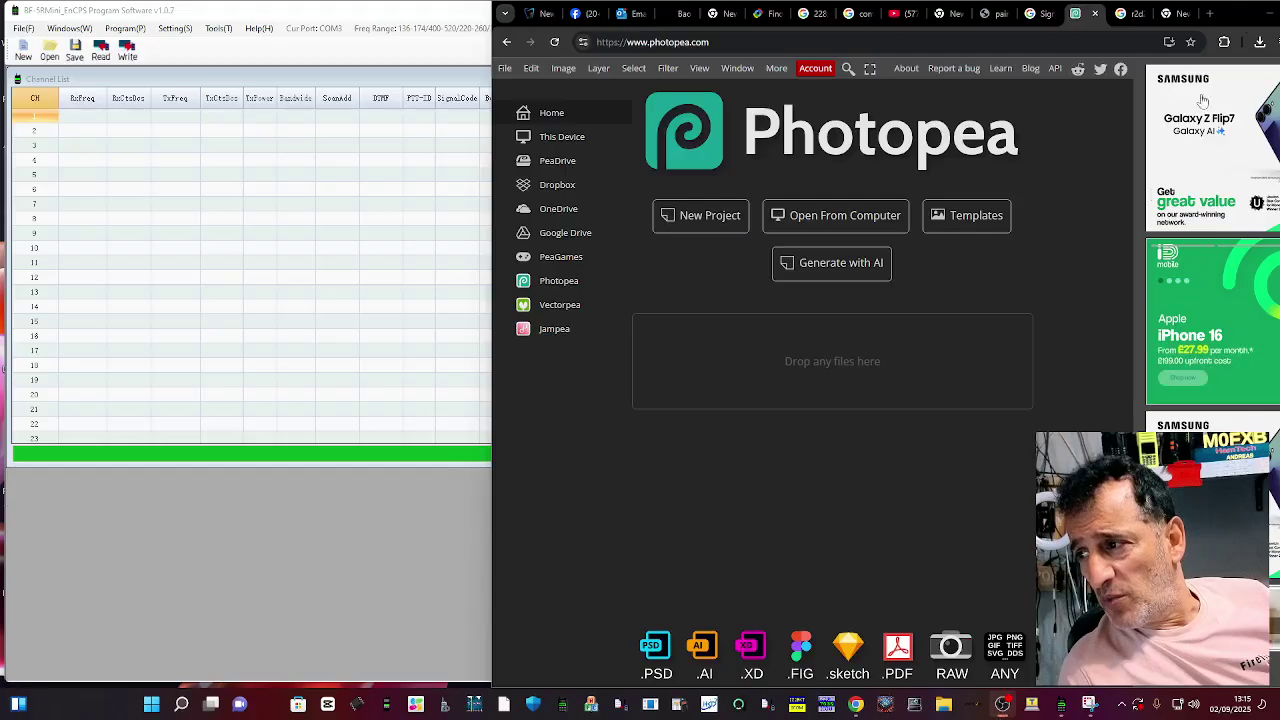
drag(1162, 20, 1234, 98)
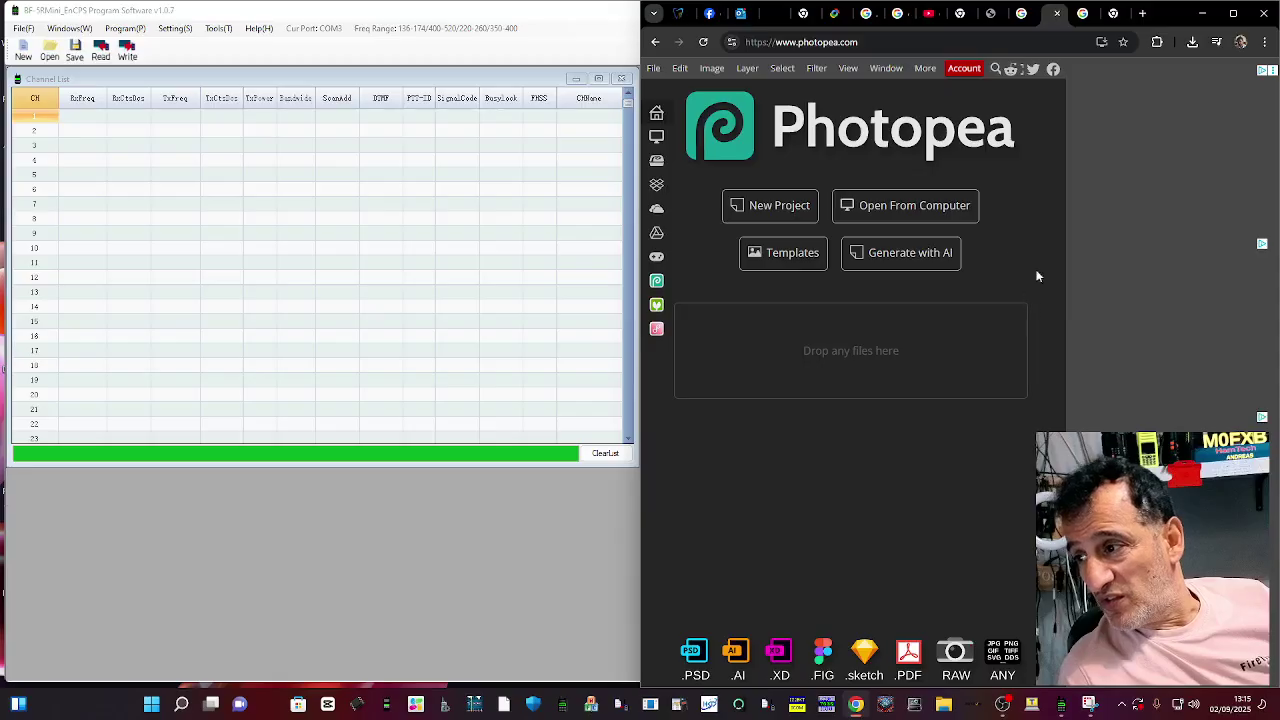
drag(638, 48, 465, 66)
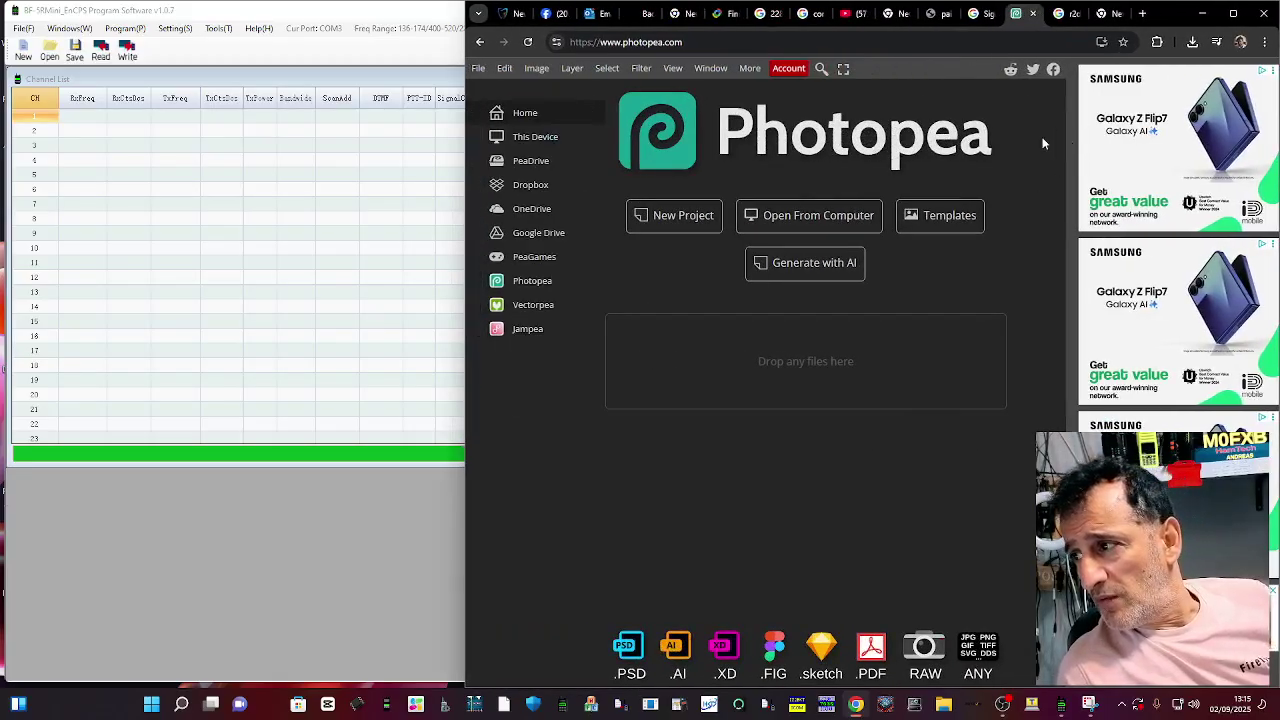
Create a white 128 × 128 px Photopea document with artboards, 72 DPI, sRGB 8 bit
click(684, 218)
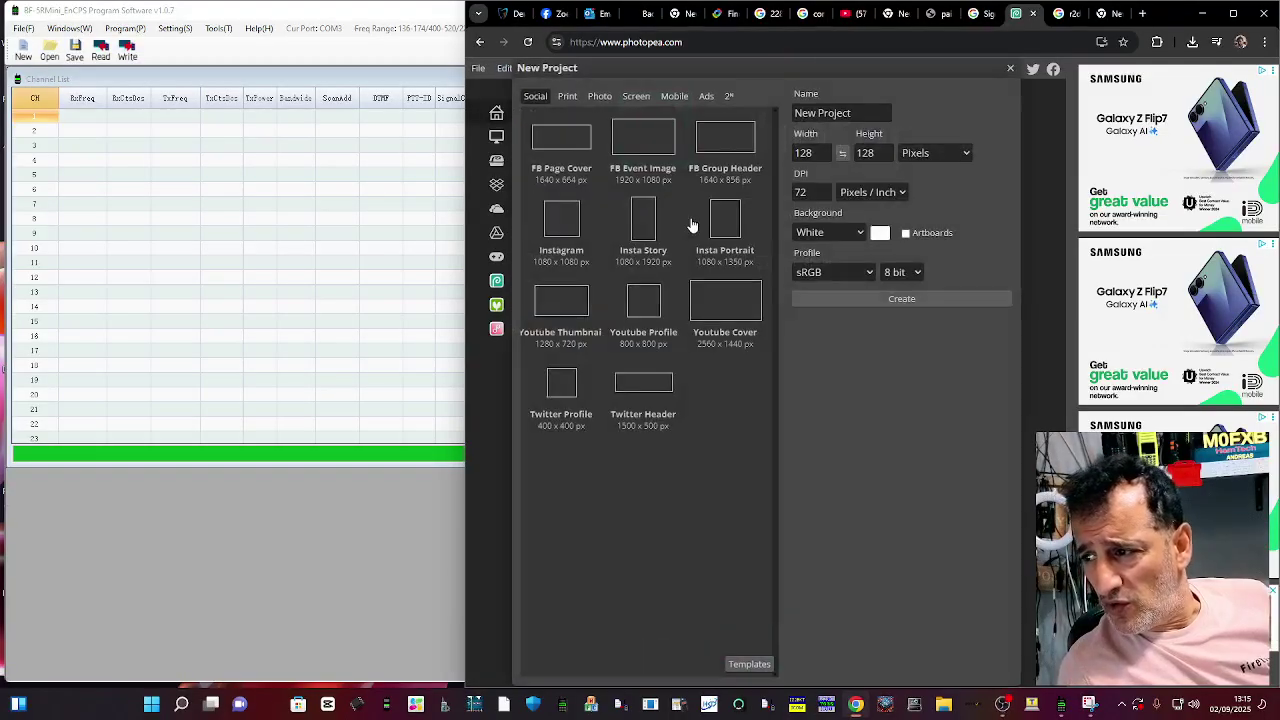
click(920, 274)
click(947, 236)
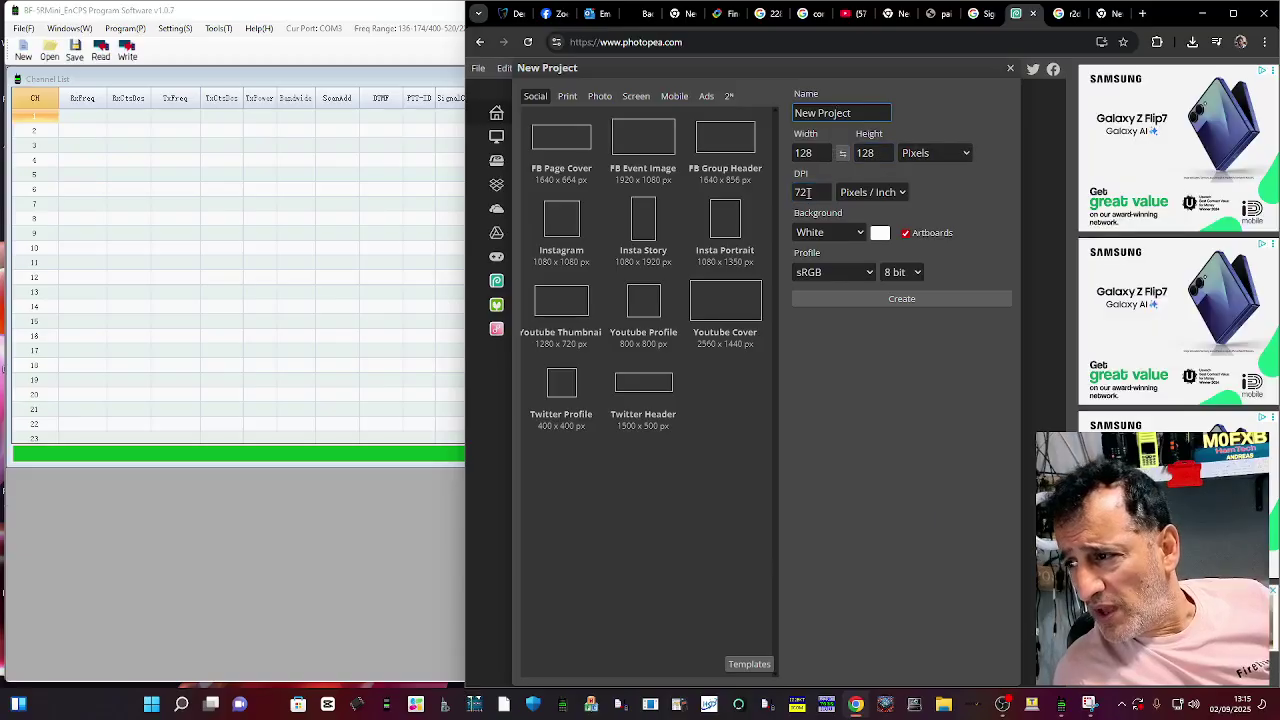
click(904, 193)
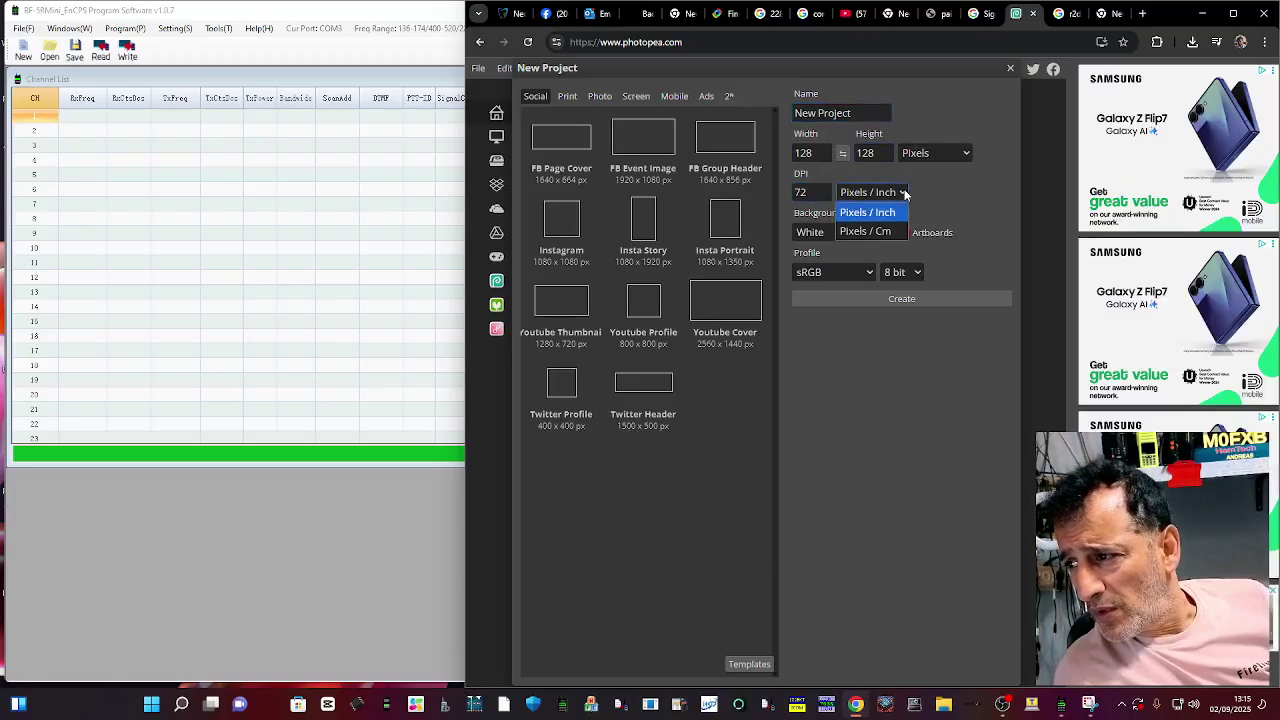
click(905, 193)
click(966, 153)
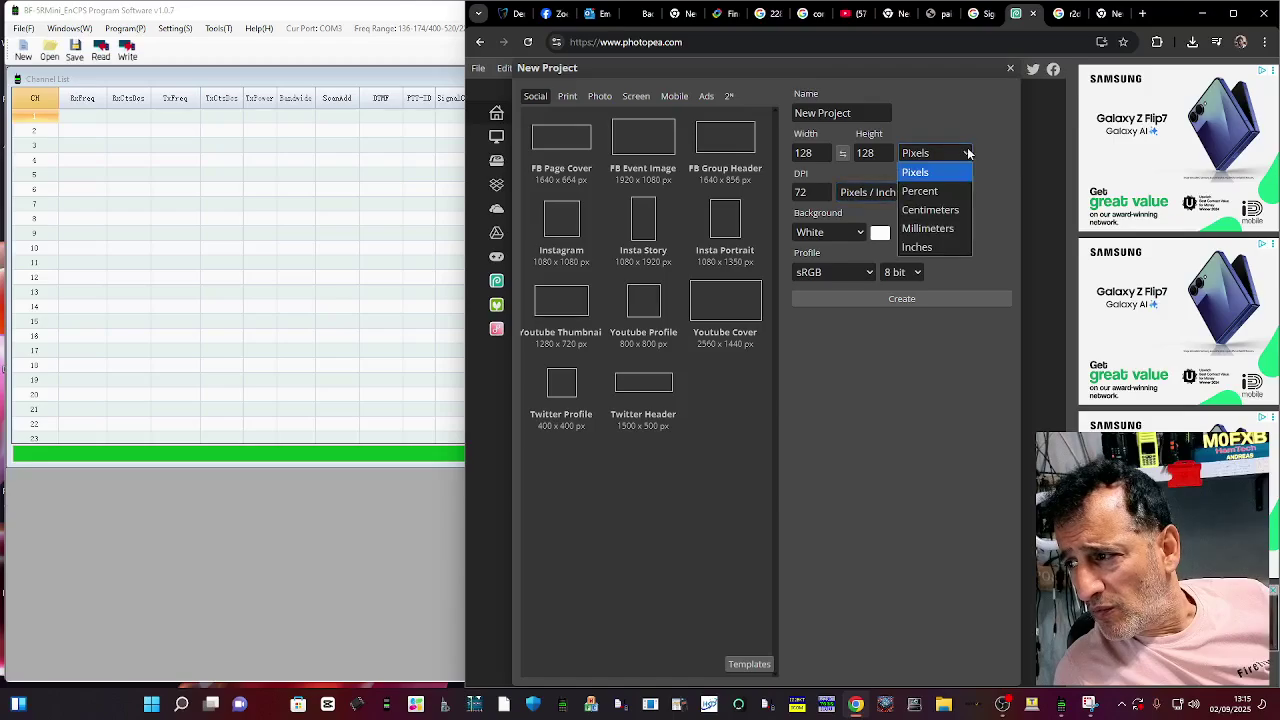
click(966, 153)
click(918, 272)
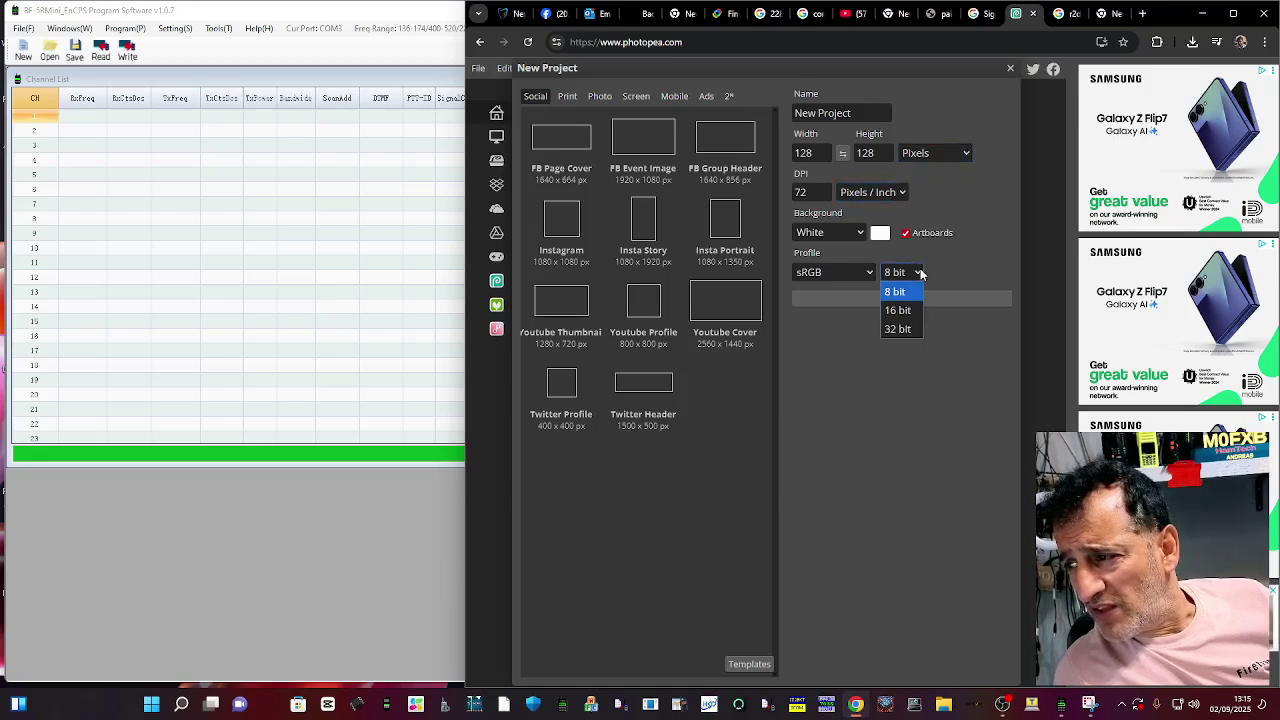
click(920, 274)
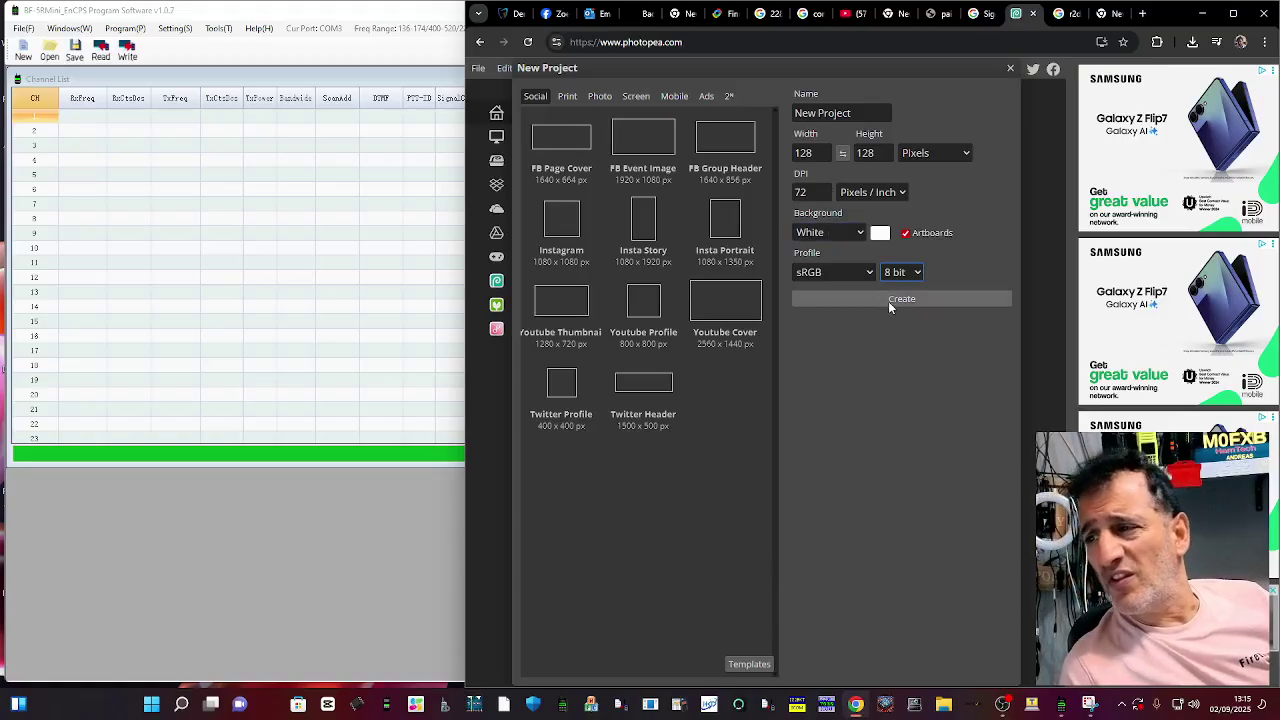
click(893, 306)
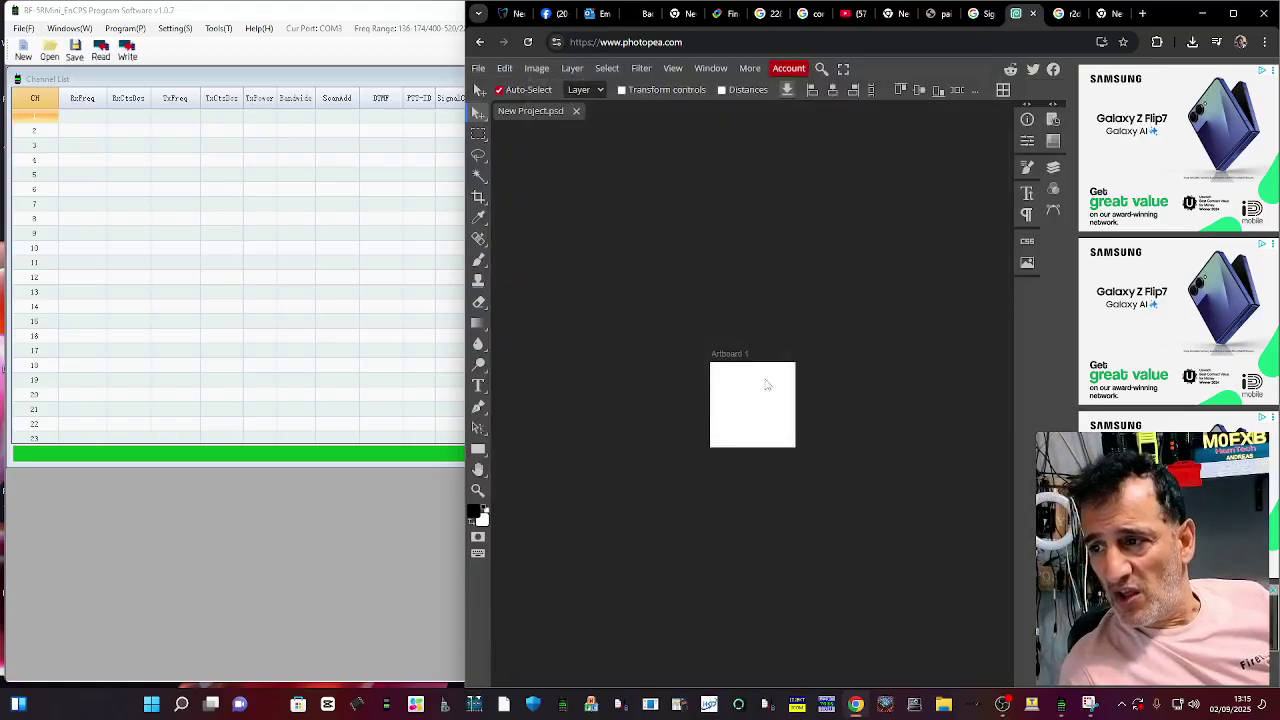
Export the blank document as BMP, downloading New Project (1).bmp
click(479, 69)
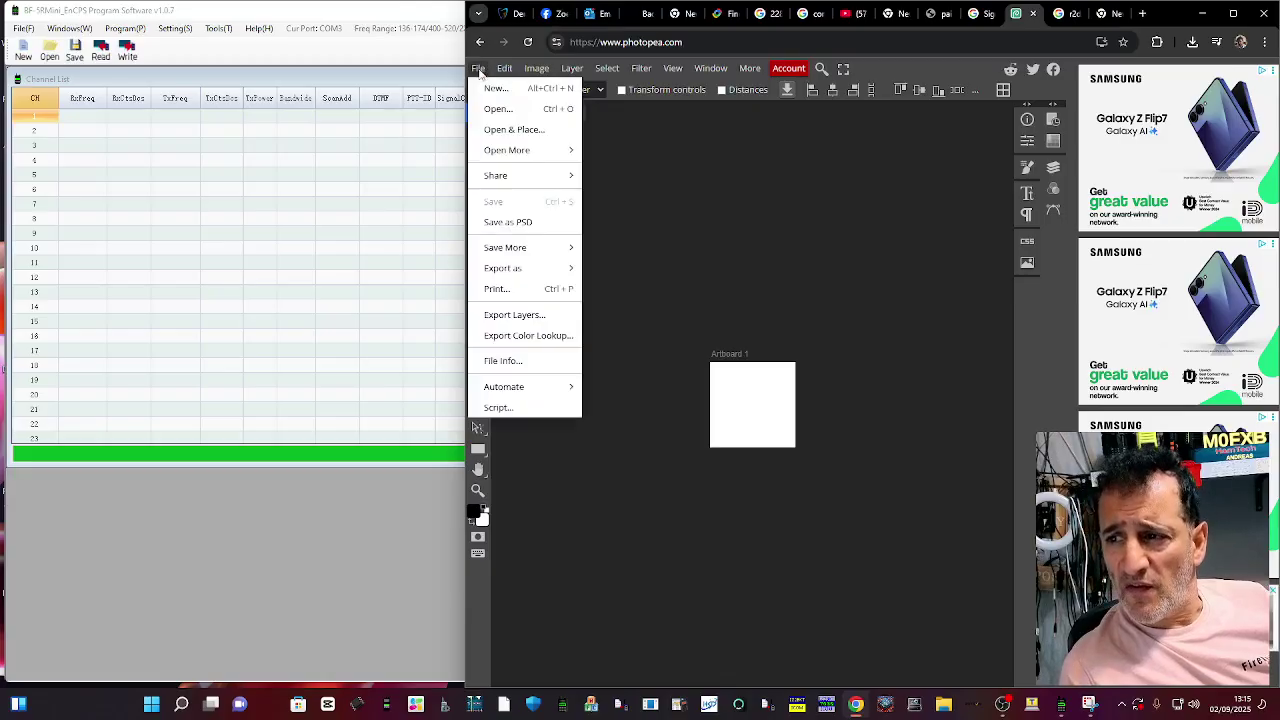
mouse_move(545, 268)
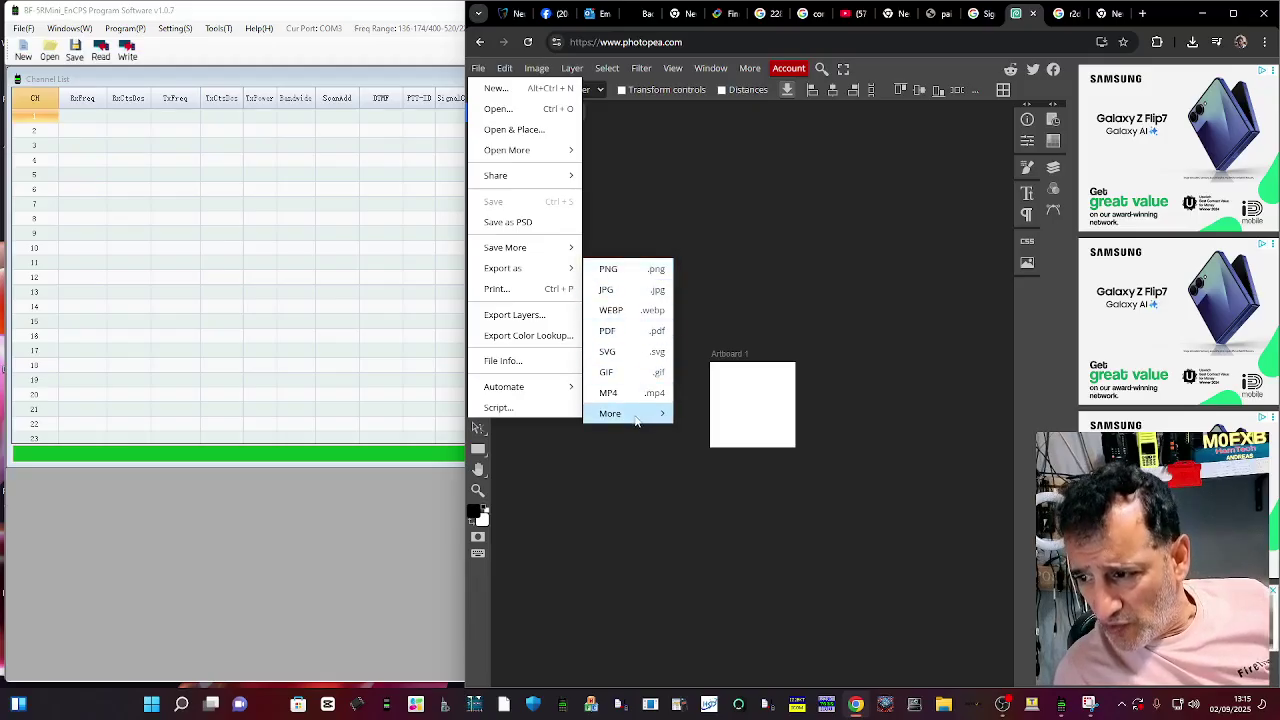
mouse_move(639, 418)
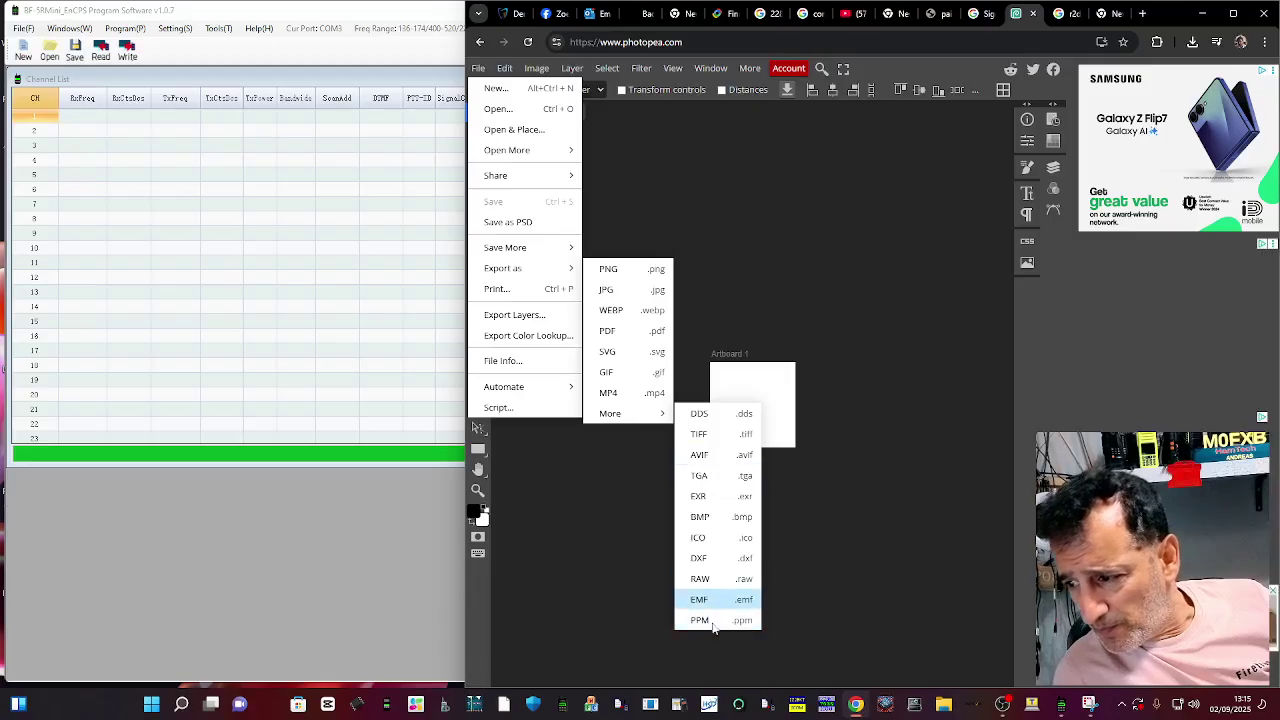
click(711, 517)
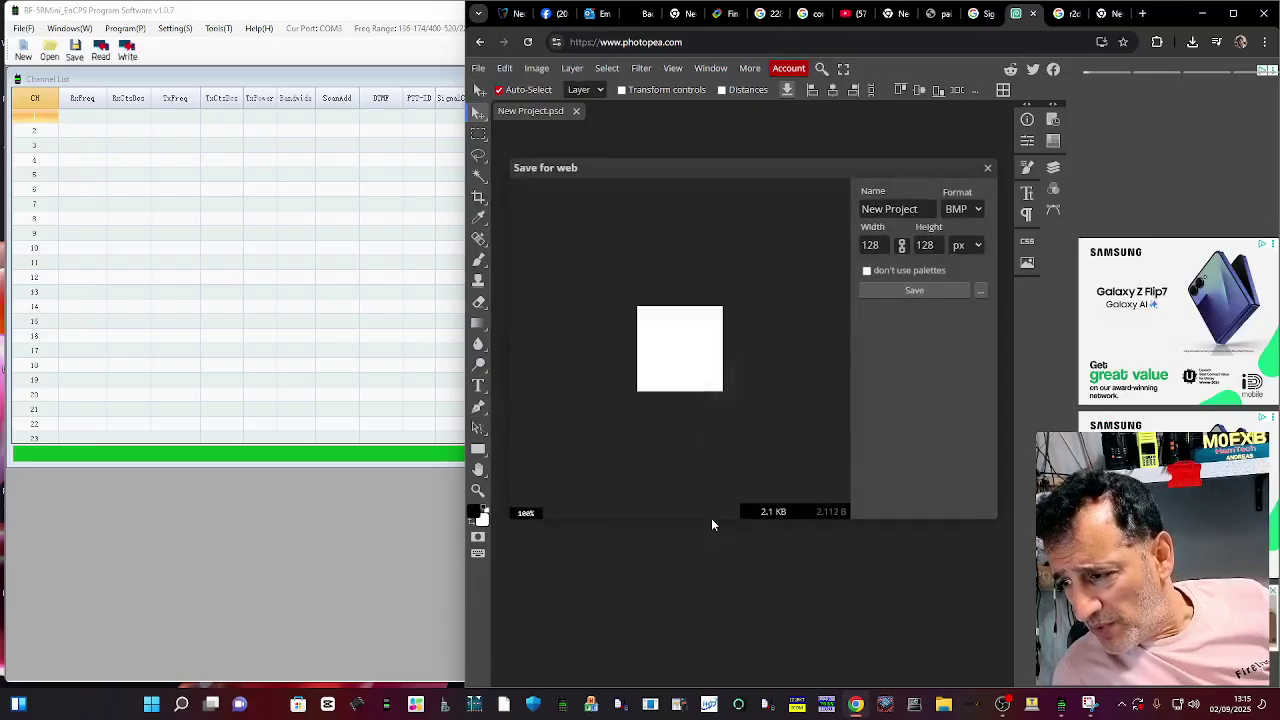
click(914, 290)
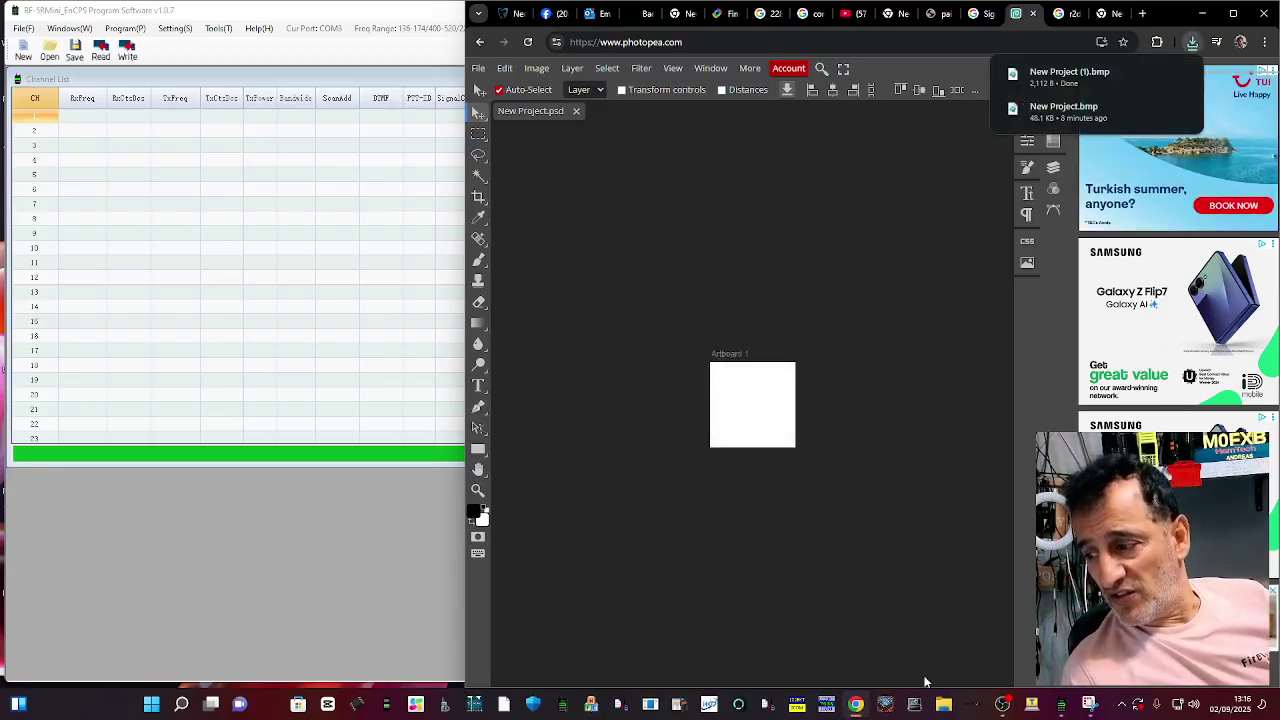
Reopen the CPS Import Picture Tool and set its port to COM3
click(326, 232)
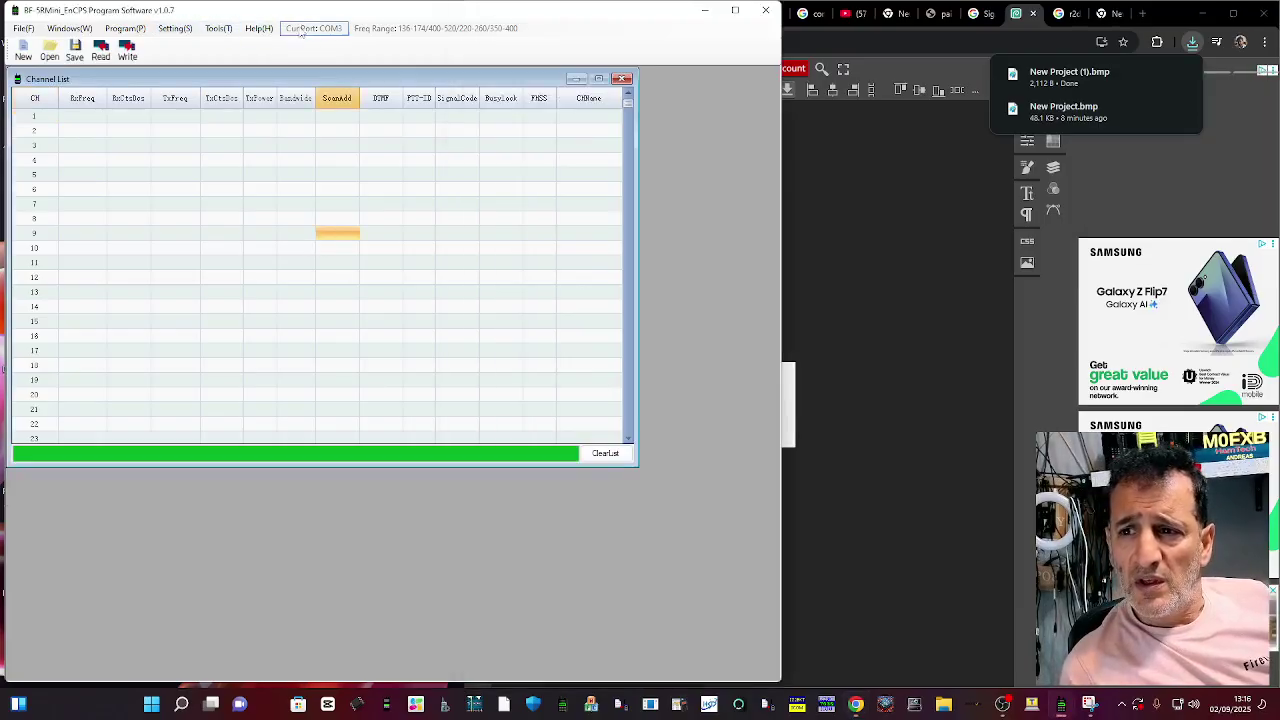
click(218, 28)
click(235, 45)
click(674, 322)
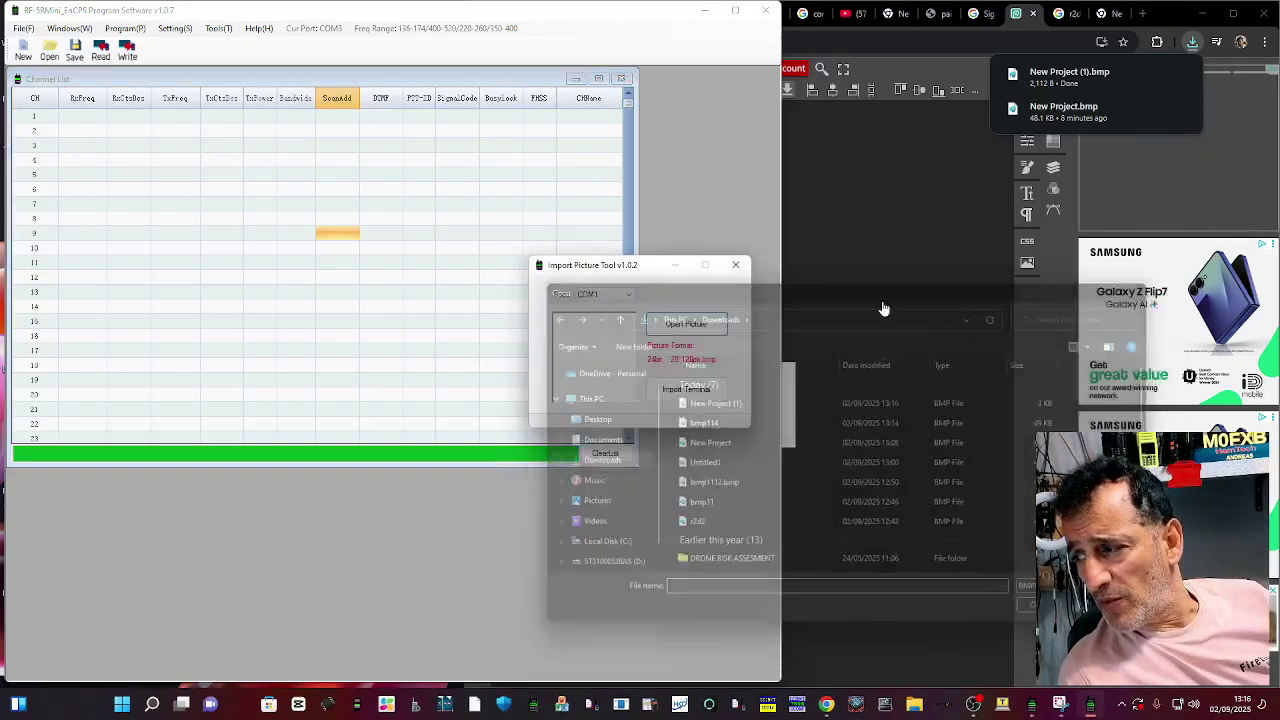
click(628, 294)
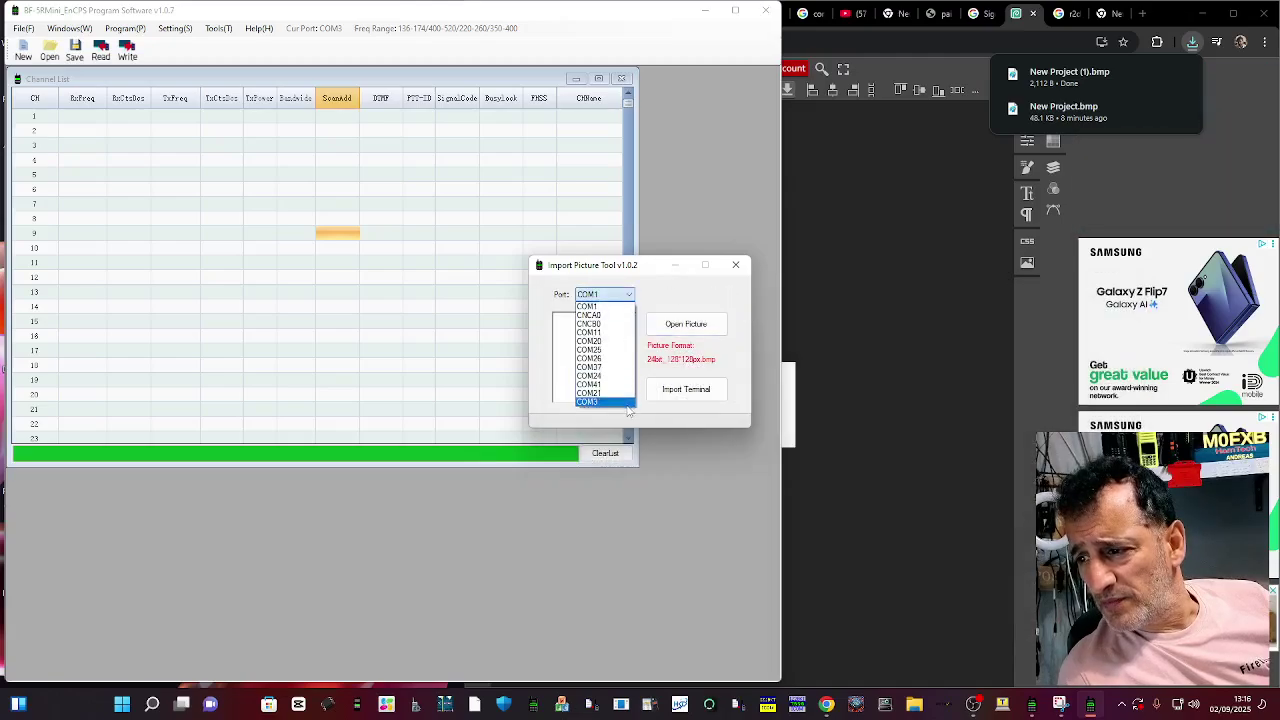
click(627, 403)
Load New Project (1).bmp, dismiss the picture-format error, and close the import tool
click(686, 323)
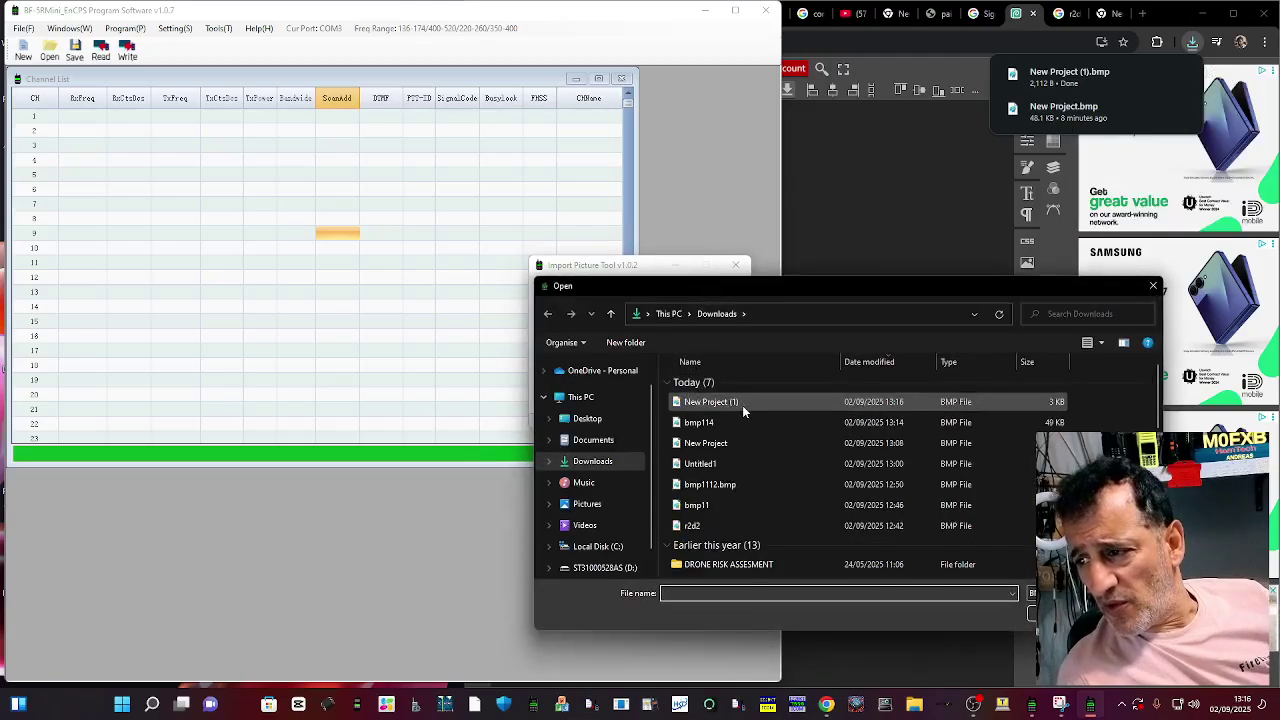
double_click(742, 403)
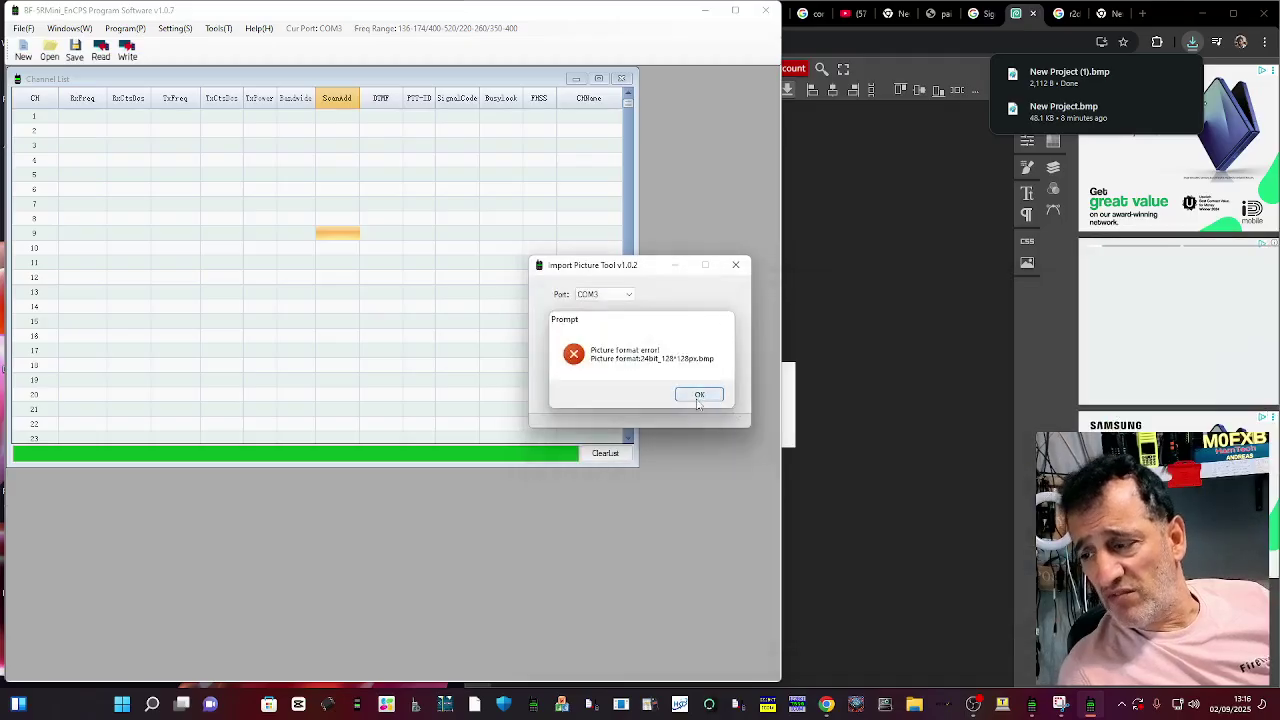
click(699, 396)
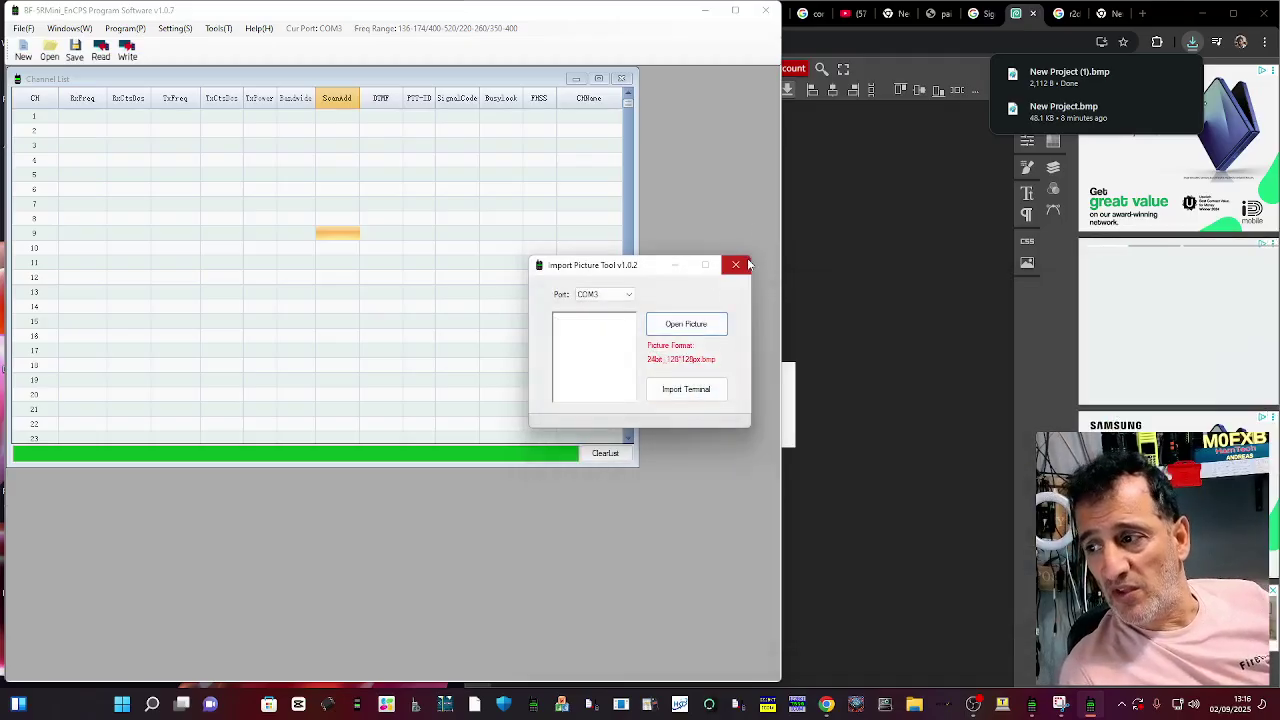
click(736, 265)
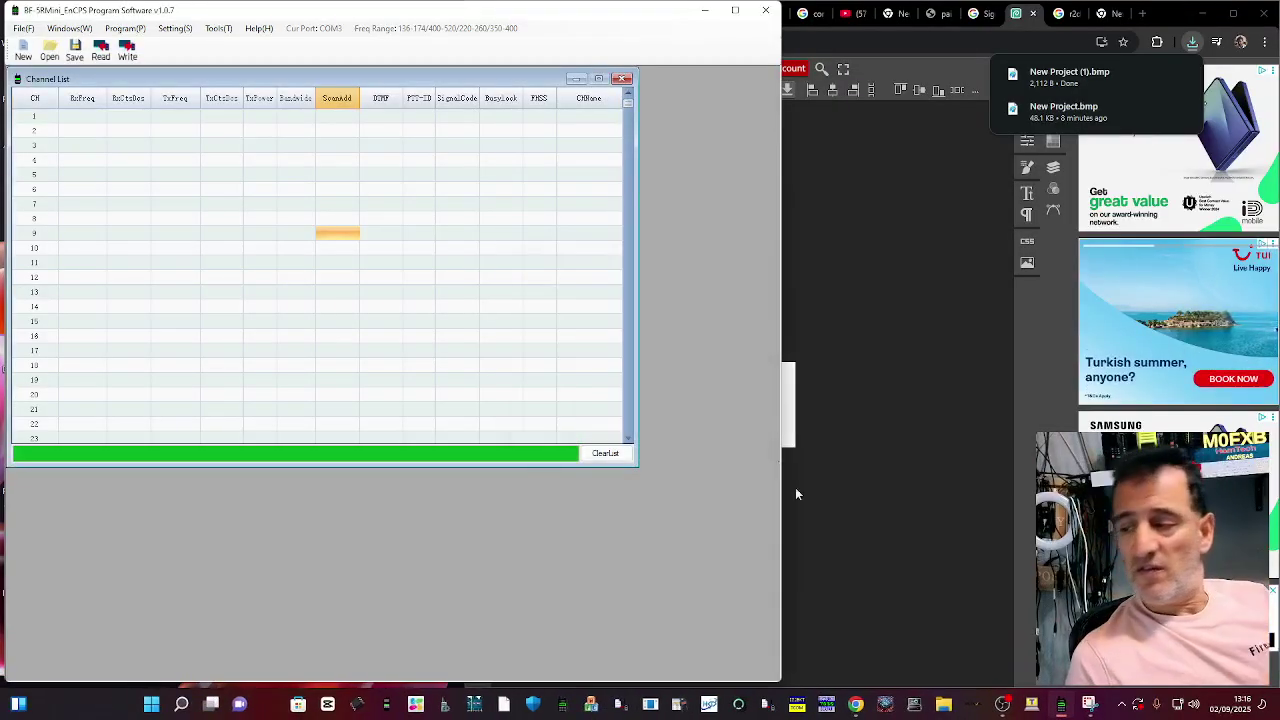
click(1002, 704)
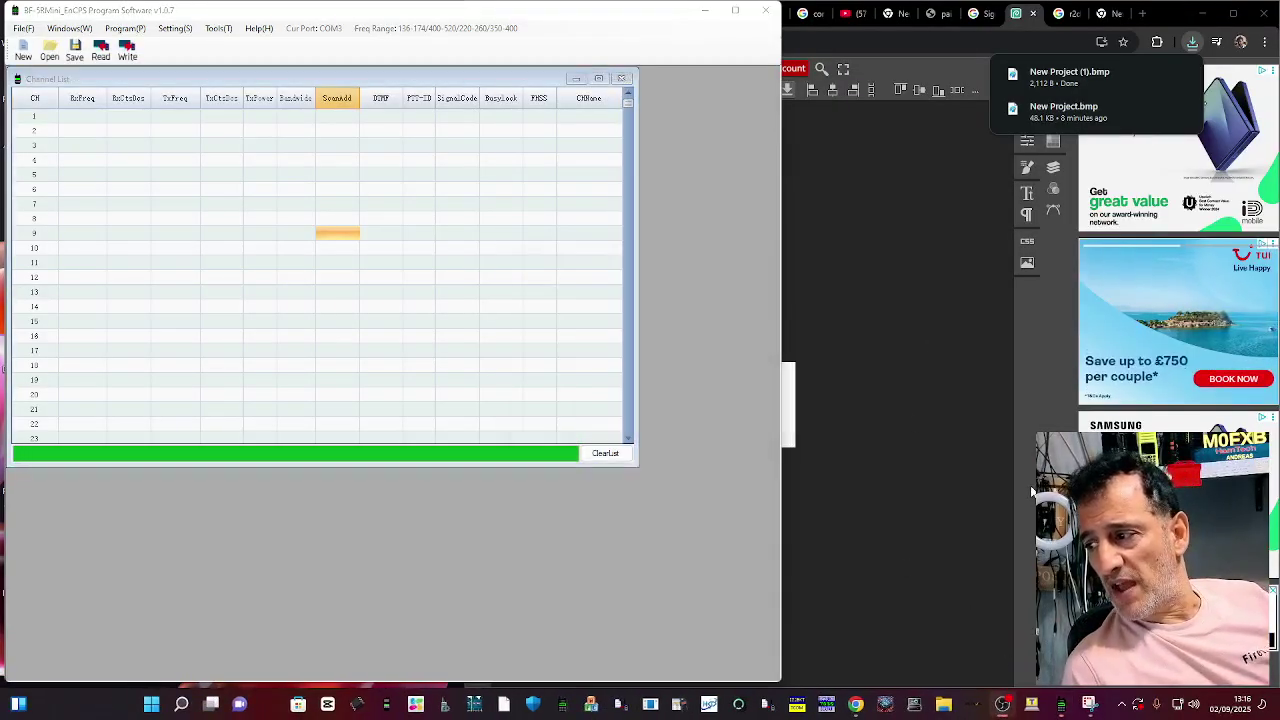